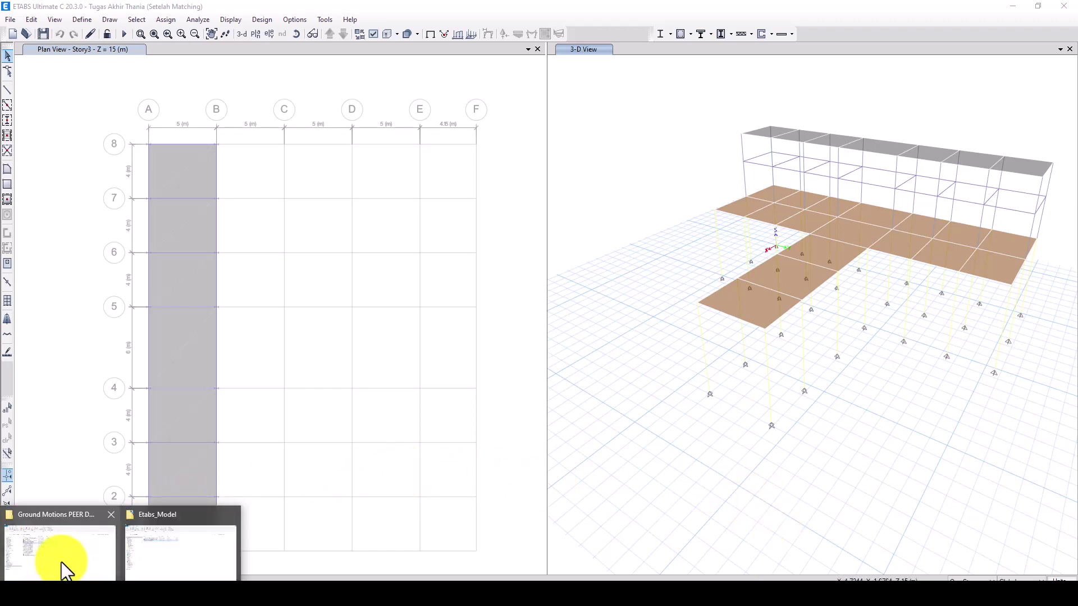
- Switch File Explorer to the Etabs_Model folder holding the RSN1100_KOBE_ABN000.AT2 record
{"action": "left_click", "coordinate": [62, 558]}
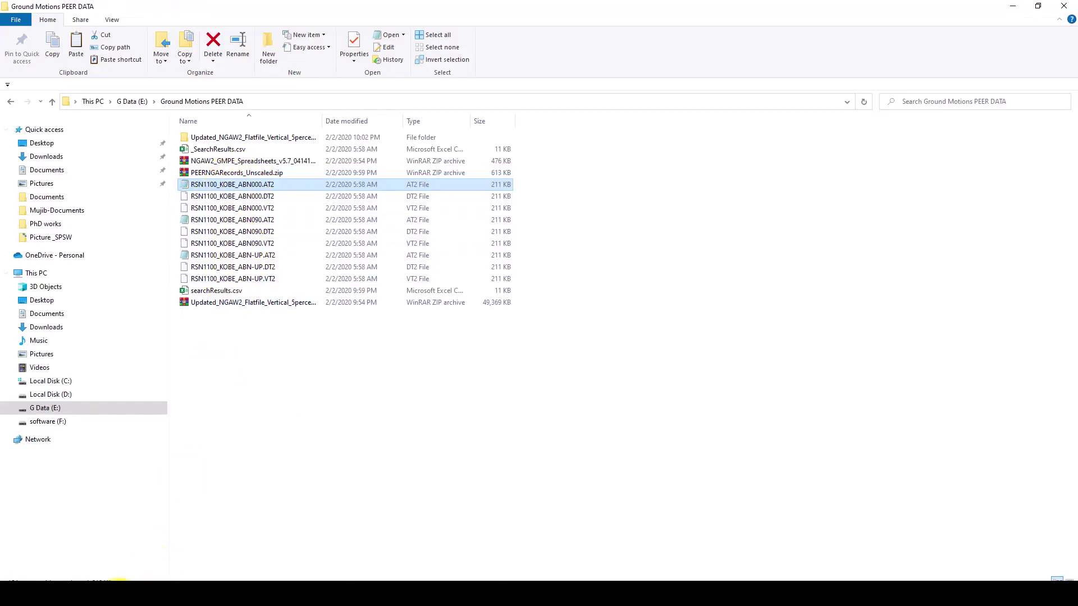
{"action": "mouse_move", "coordinate": [60, 592]}
{"action": "left_click", "coordinate": [153, 563]}
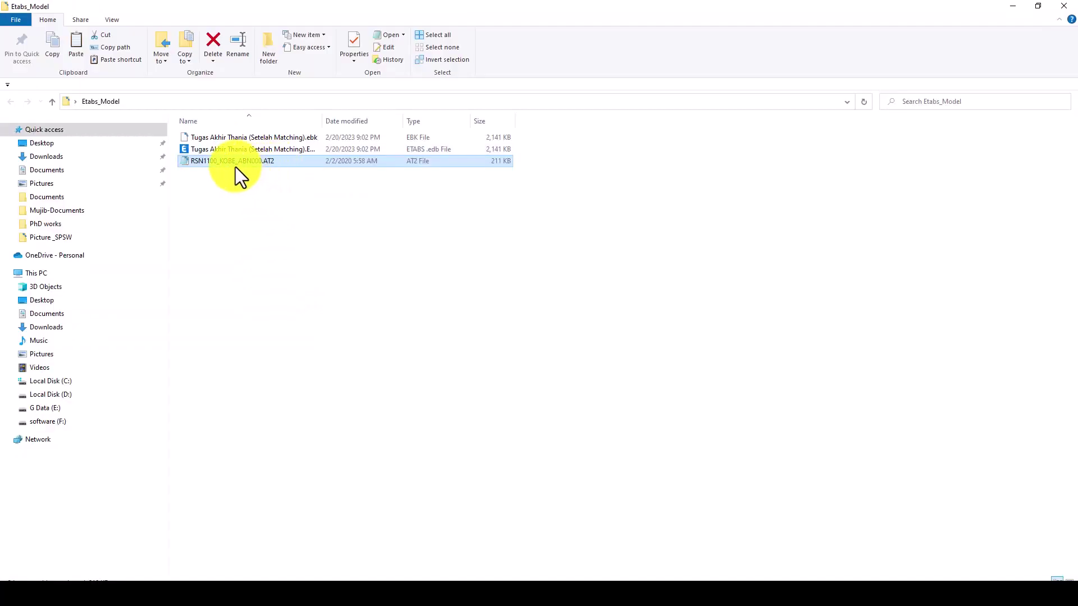
{"action": "double_click", "coordinate": [285, 161]}
{"action": "scroll", "coordinate": [364, 308], "scroll_direction": "down", "scroll_amount": 1}
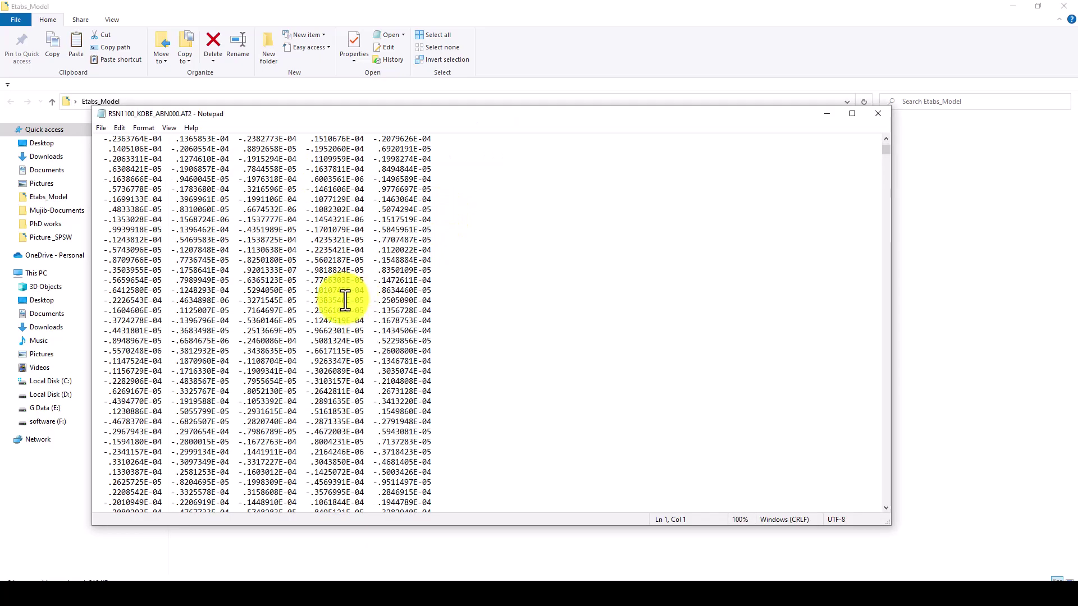
{"action": "scroll", "coordinate": [346, 302], "scroll_direction": "up", "scroll_amount": 1}
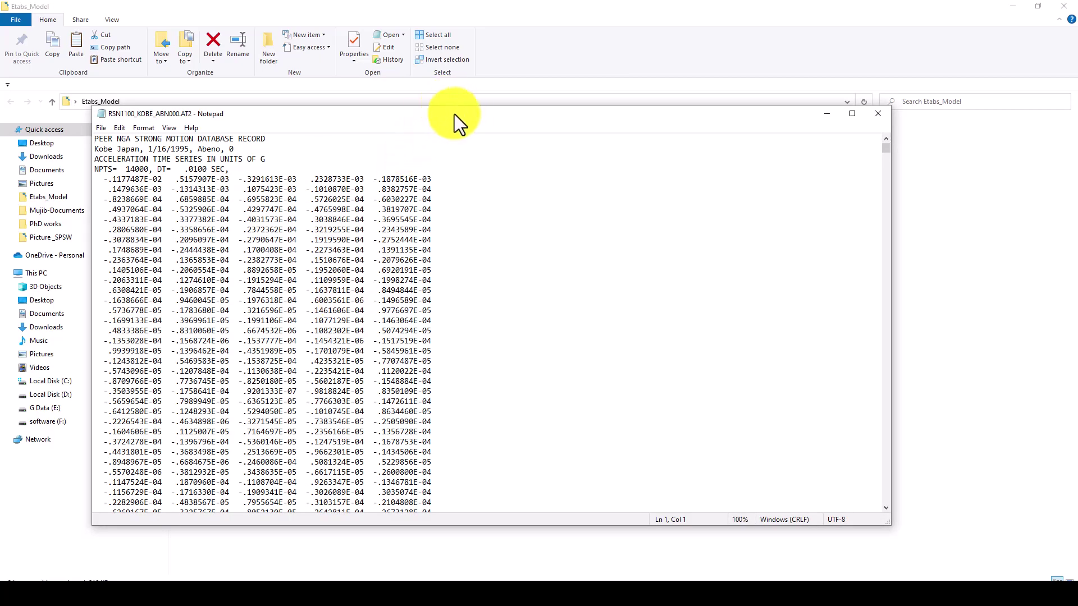
{"action": "left_click_drag", "start_coordinate": [454, 113], "coordinate": [386, 91]}
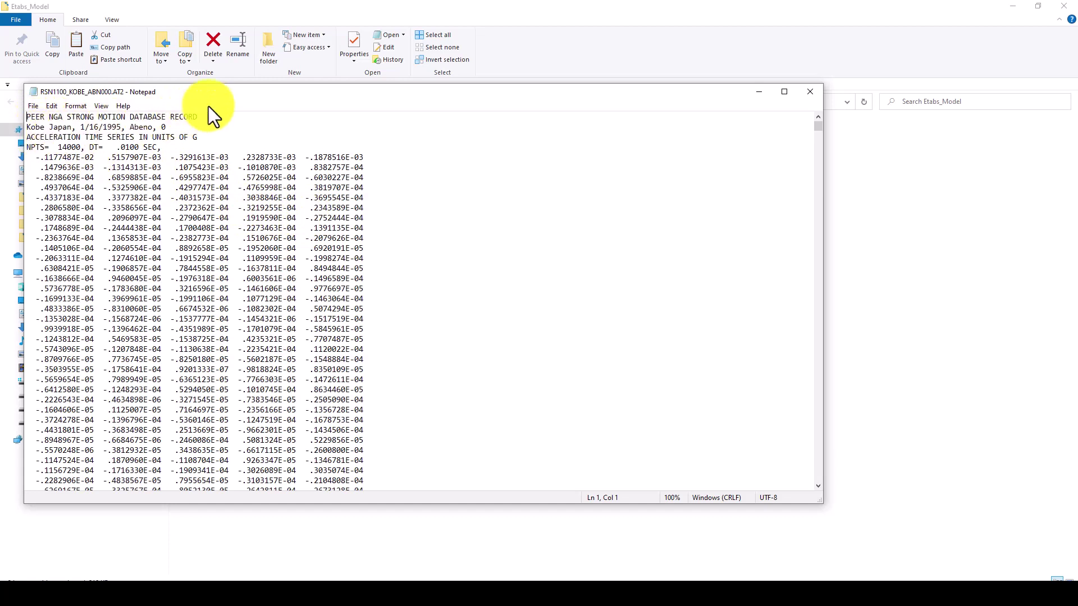
{"action": "left_click_drag", "start_coordinate": [217, 97], "coordinate": [209, 83]}
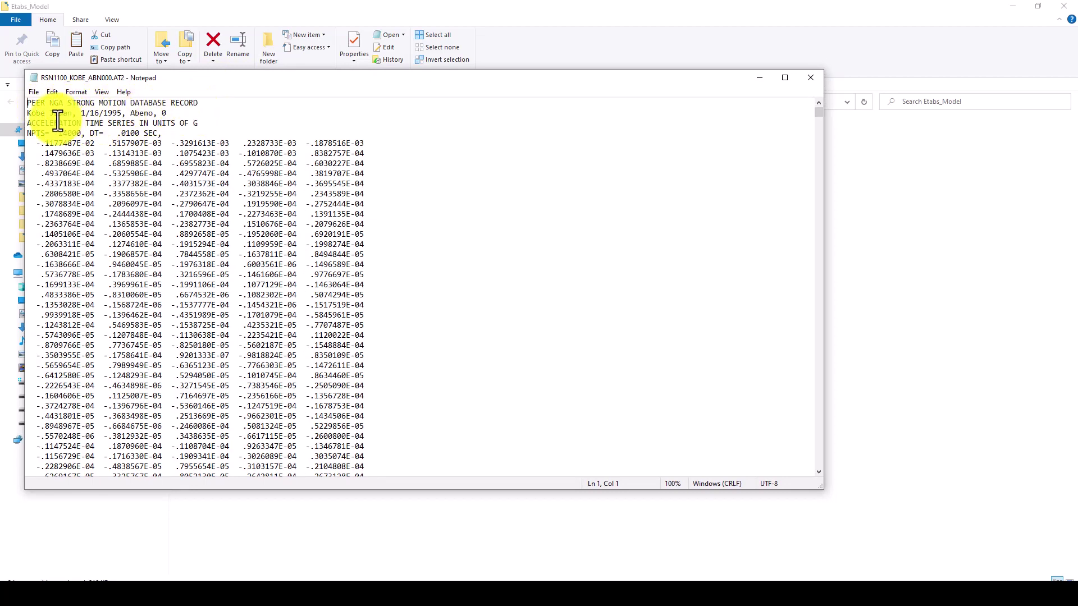
{"action": "left_click_drag", "start_coordinate": [50, 113], "coordinate": [194, 125]}
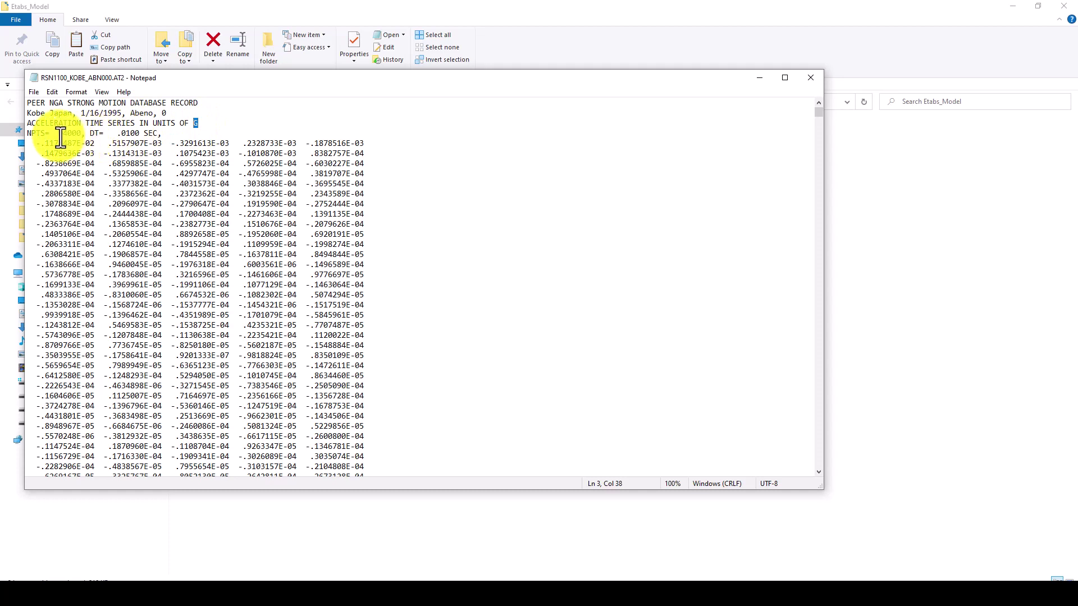
{"action": "left_click_drag", "start_coordinate": [58, 133], "coordinate": [80, 133]}
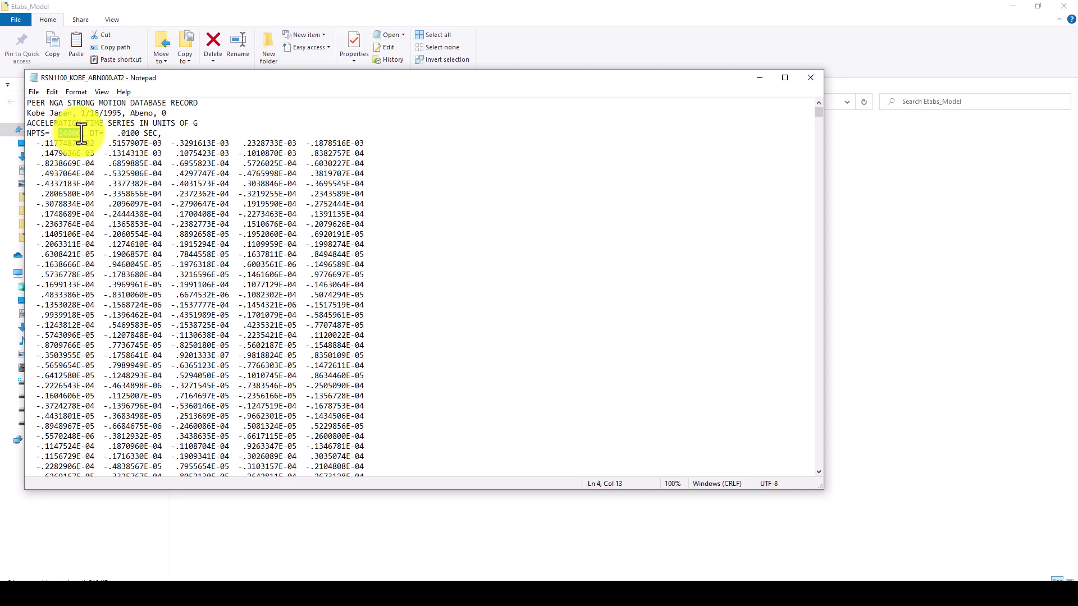
{"action": "left_click", "coordinate": [67, 137]}
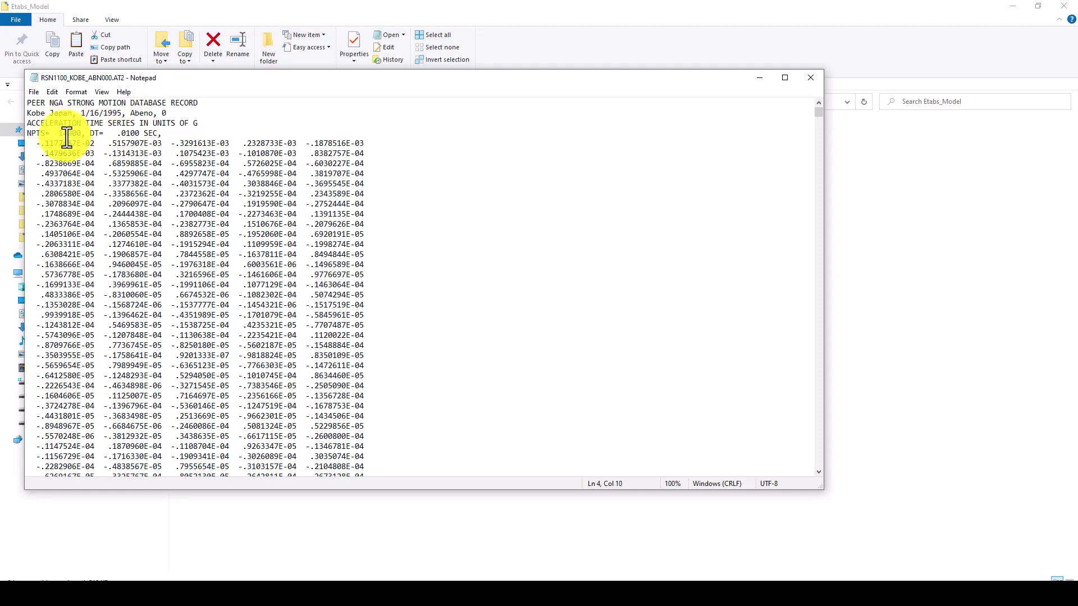
{"action": "left_click_drag", "start_coordinate": [54, 134], "coordinate": [154, 135]}
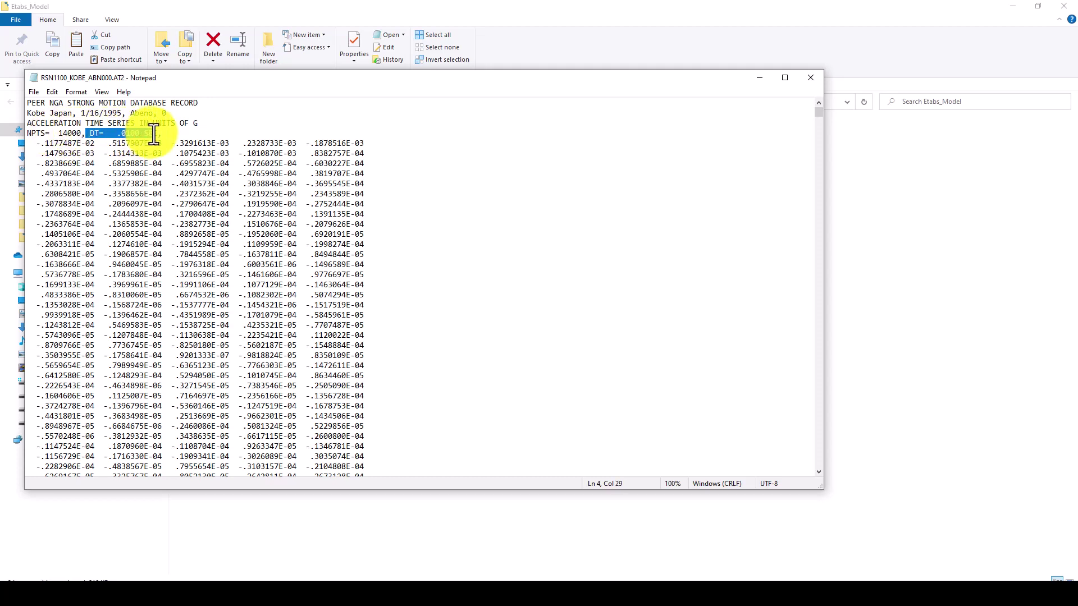
{"action": "left_click", "coordinate": [126, 134]}
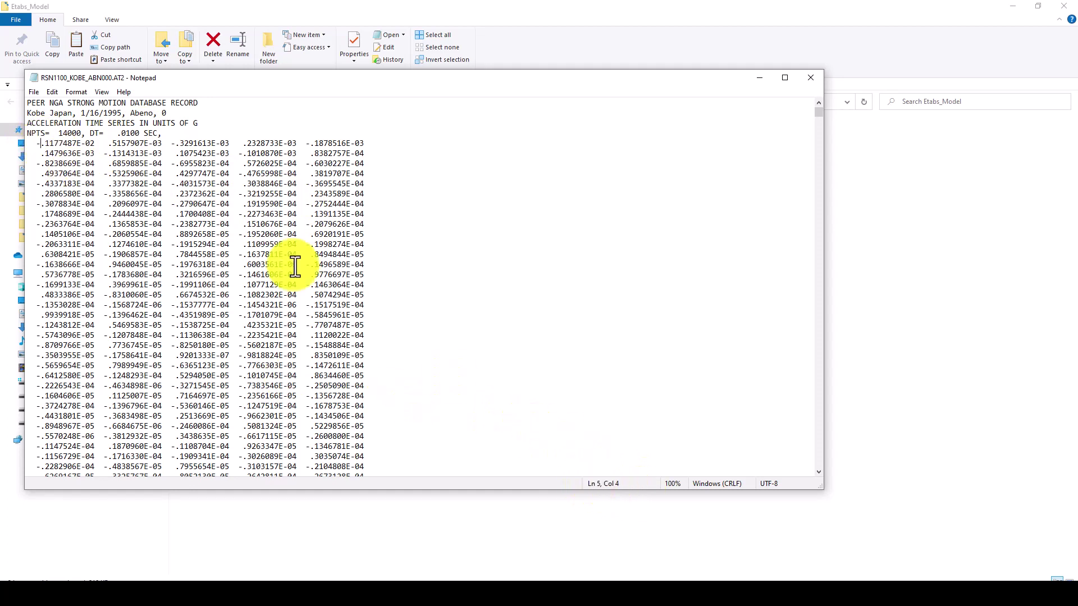
{"action": "left_click_drag", "start_coordinate": [37, 144], "coordinate": [372, 143]}
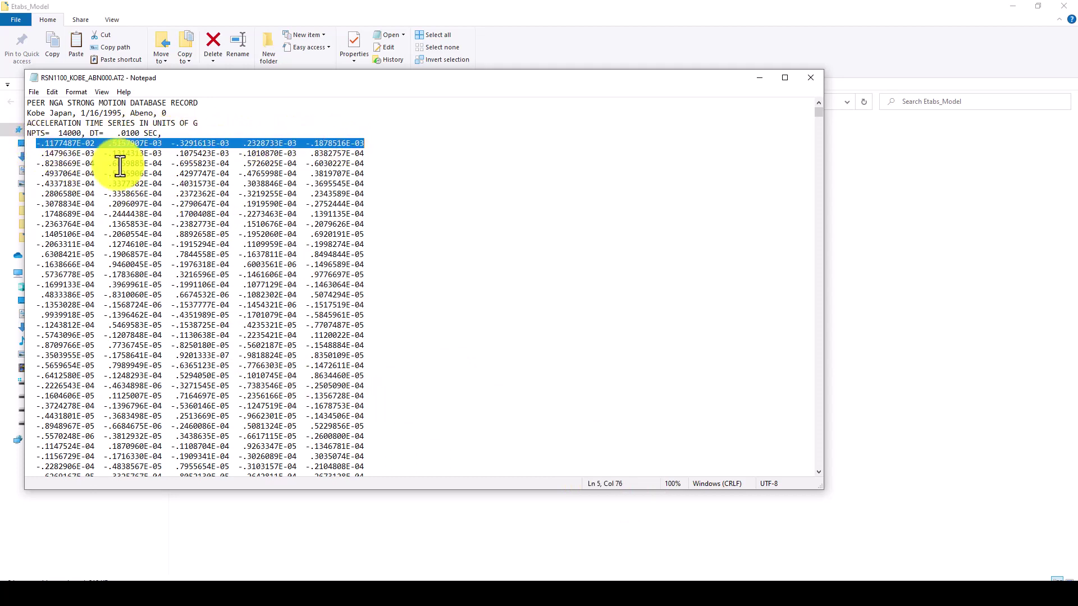
{"action": "left_click_drag", "start_coordinate": [45, 154], "coordinate": [238, 144]}
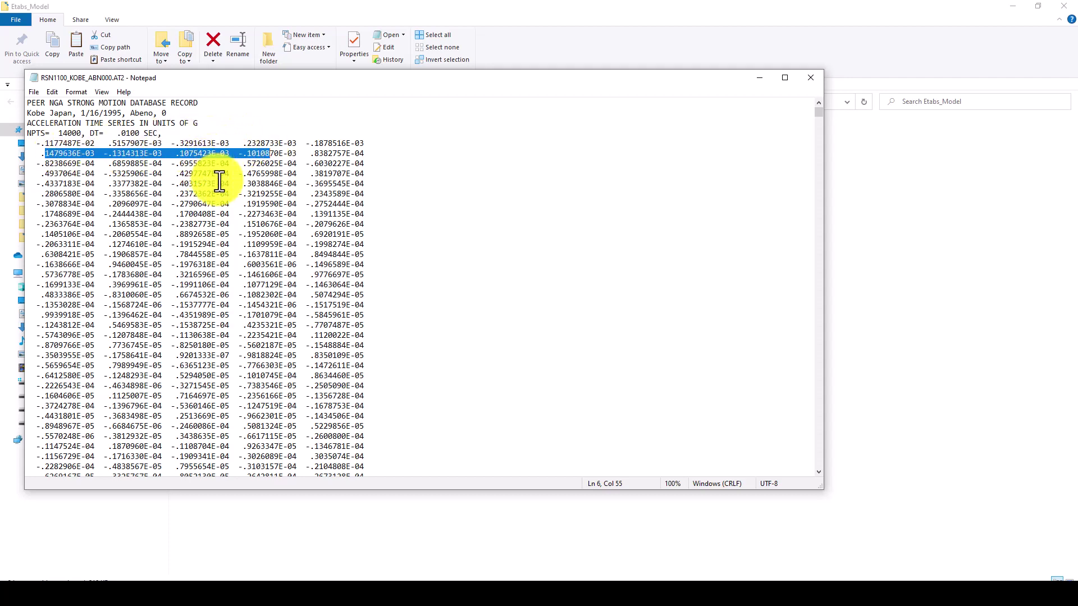
- Close the record file and open ETABS's time history functions with From File type
{"action": "left_click", "coordinate": [812, 77]}
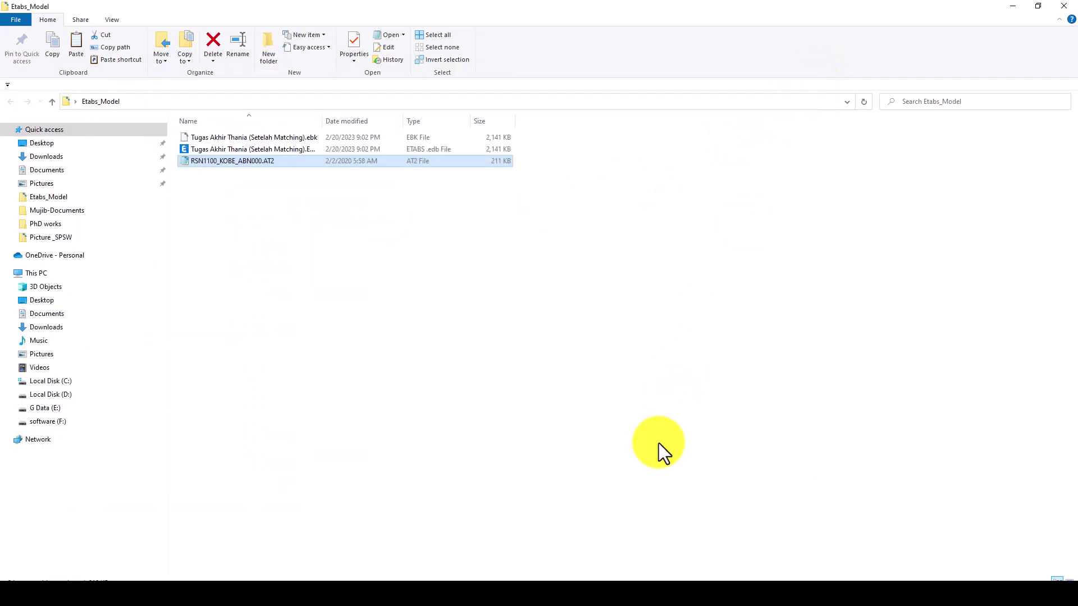
{"action": "left_click", "coordinate": [422, 578]}
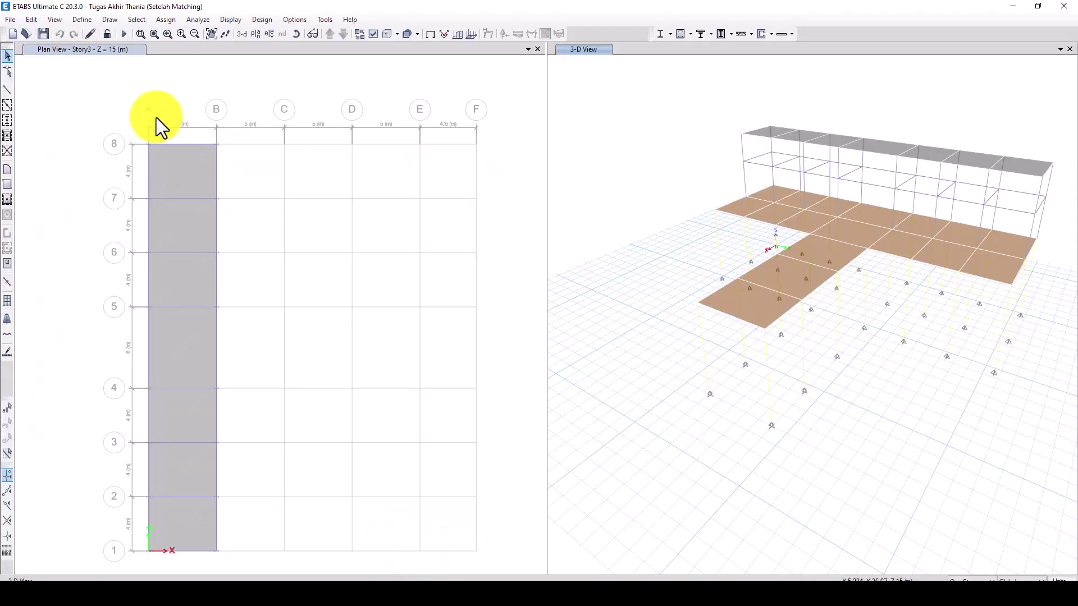
{"action": "left_click", "coordinate": [82, 19]}
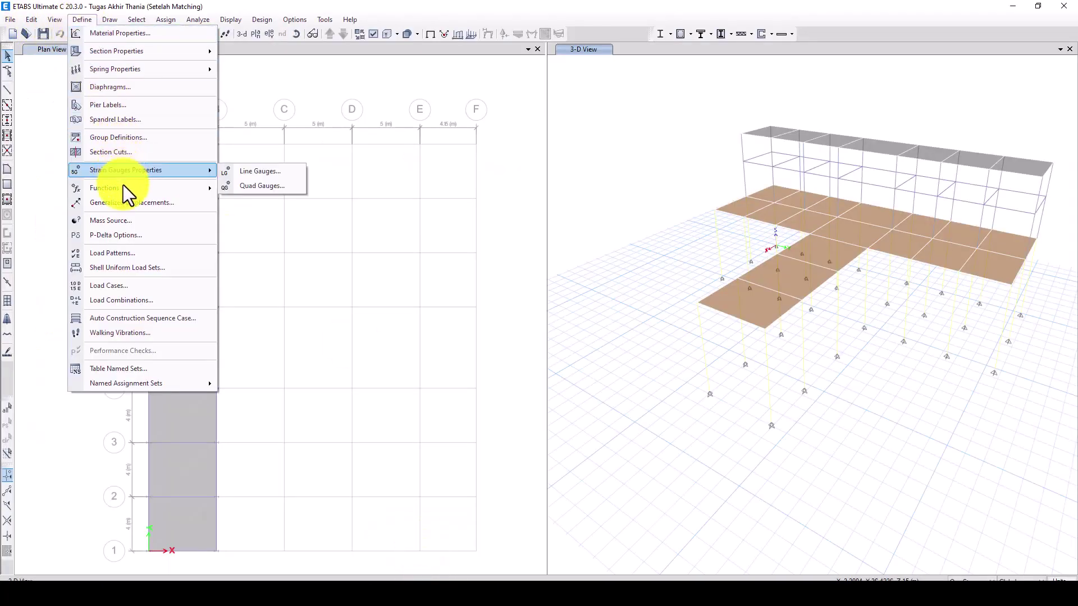
{"action": "mouse_move", "coordinate": [211, 188]}
{"action": "left_click", "coordinate": [245, 203]}
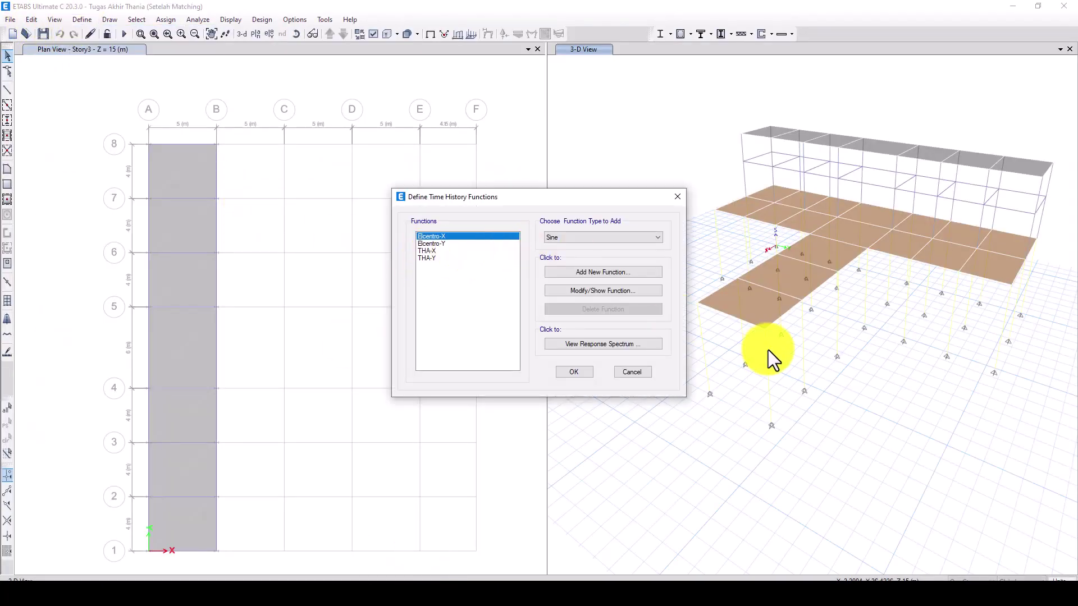
{"action": "left_click", "coordinate": [583, 235]}
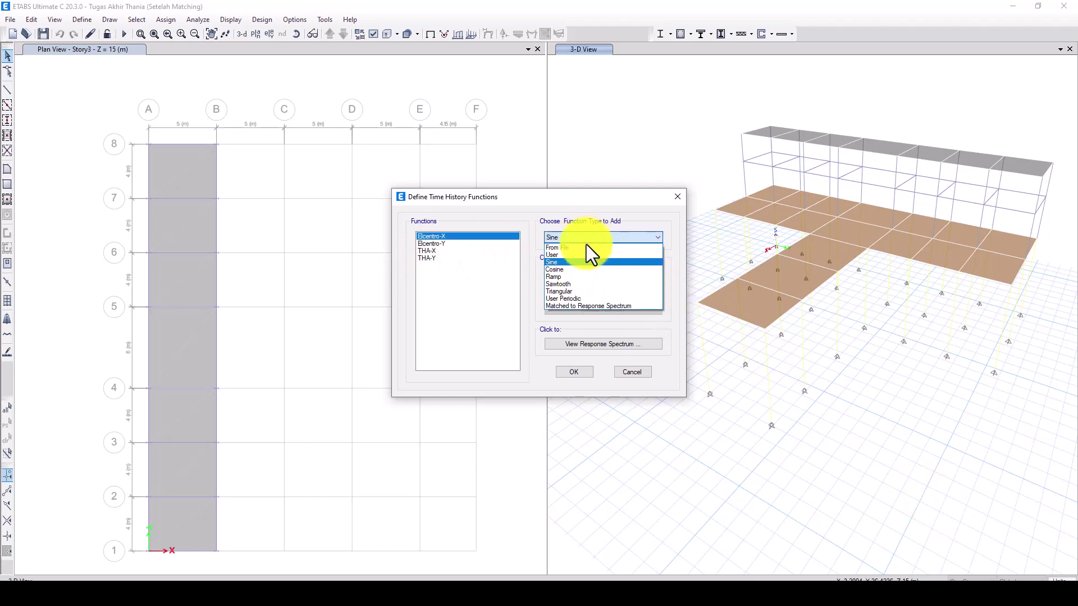
{"action": "left_click", "coordinate": [578, 248]}
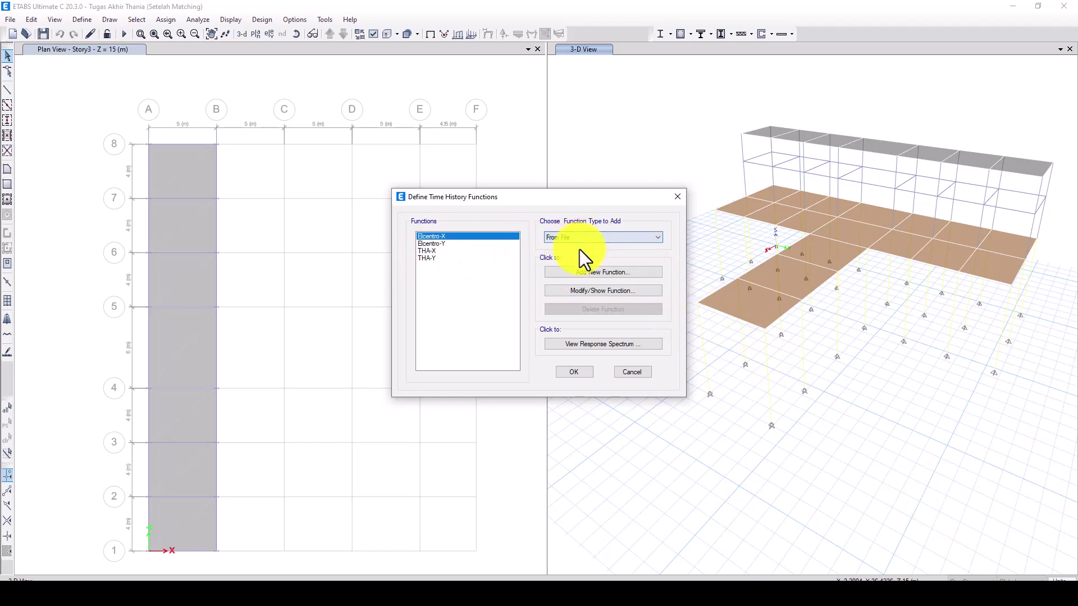
- Add a new From File function loaded from RSN1100_KOBE_ABN000.AT2
{"action": "left_click", "coordinate": [593, 272]}
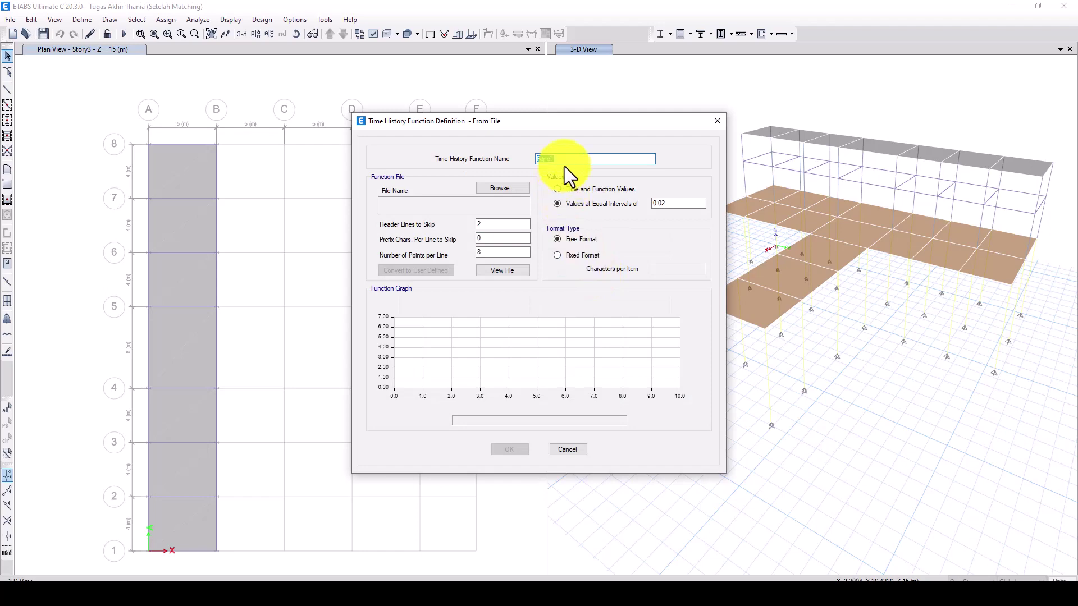
{"action": "left_click", "coordinate": [507, 190]}
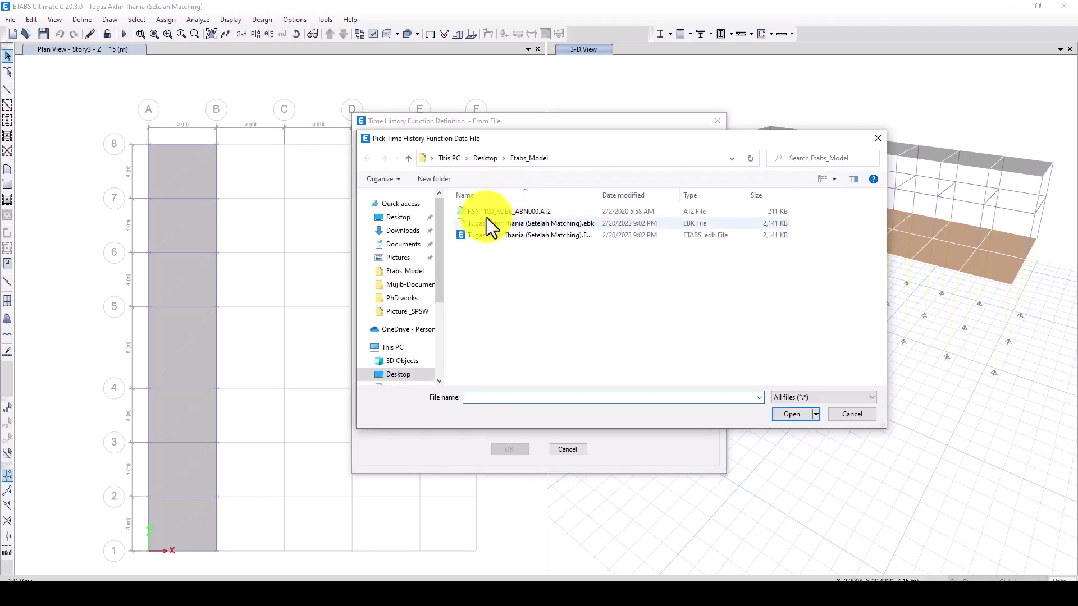
{"action": "left_click", "coordinate": [557, 212]}
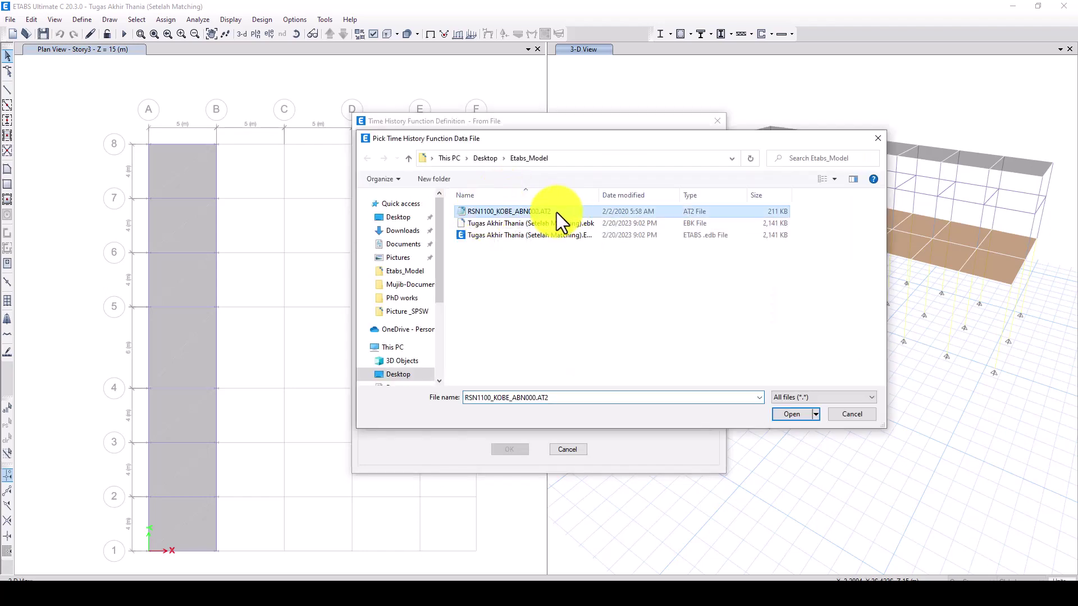
{"action": "left_click", "coordinate": [791, 415]}
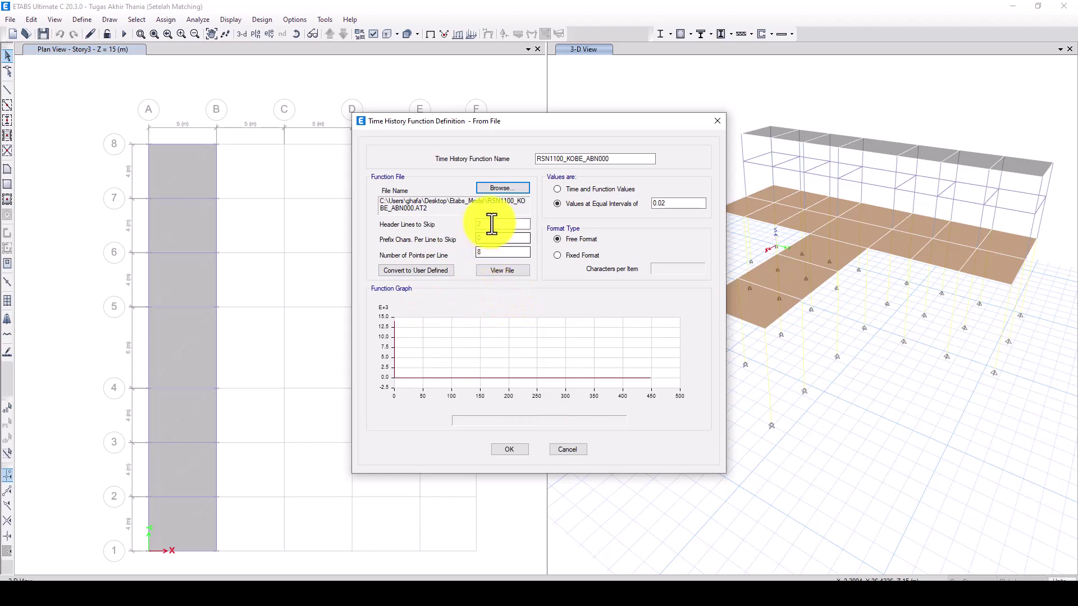
- View the AT2 record in WordPad and read its header: NPTS 14000, DT .0100 SEC
{"action": "left_click", "coordinate": [500, 272]}
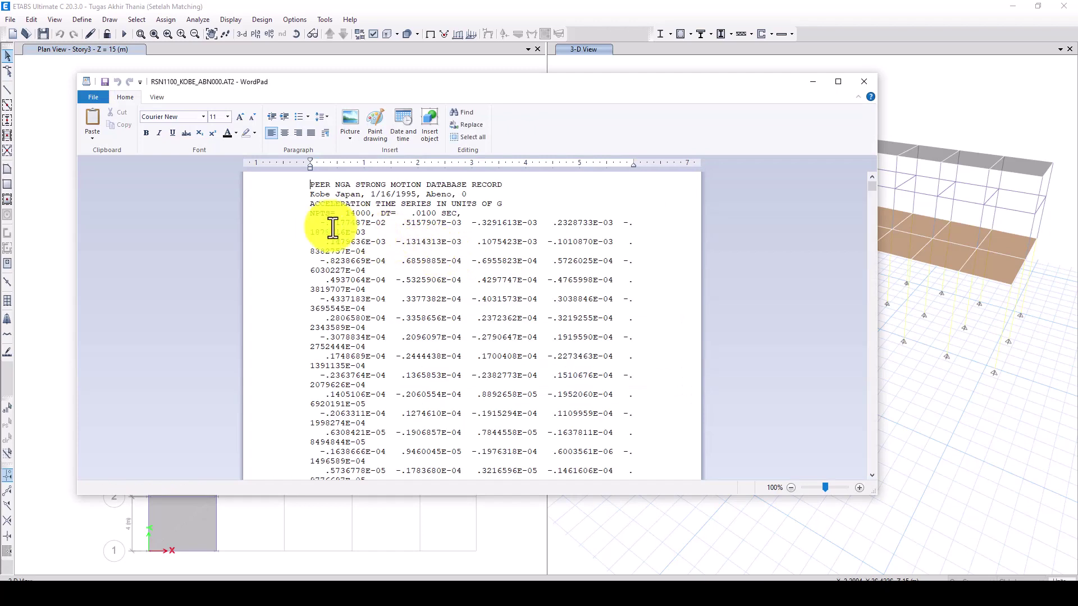
{"action": "left_click_drag", "start_coordinate": [472, 212], "coordinate": [318, 181]}
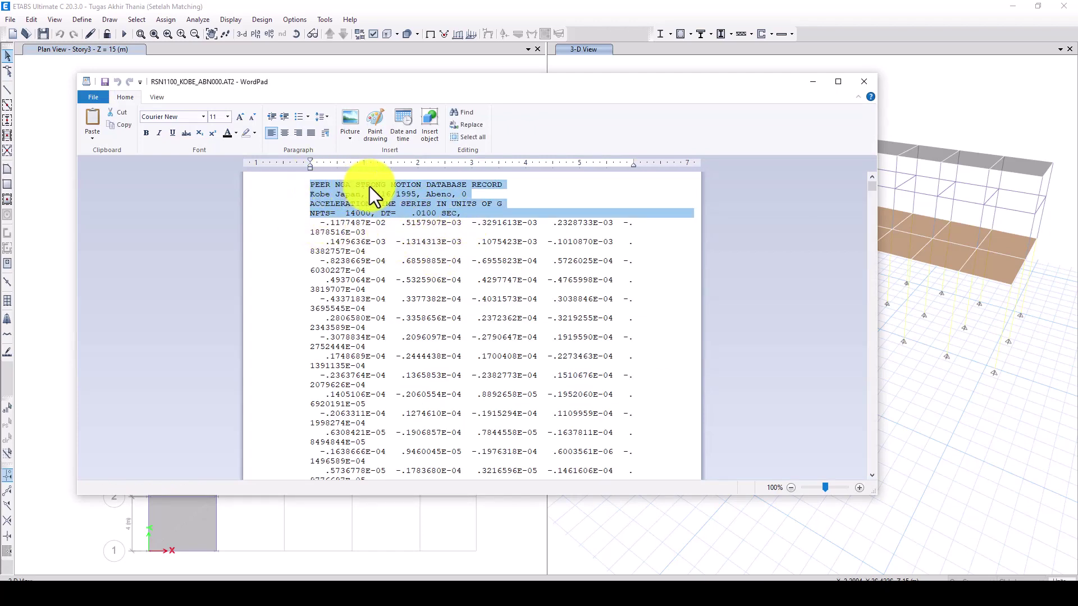
{"action": "left_click", "coordinate": [343, 184]}
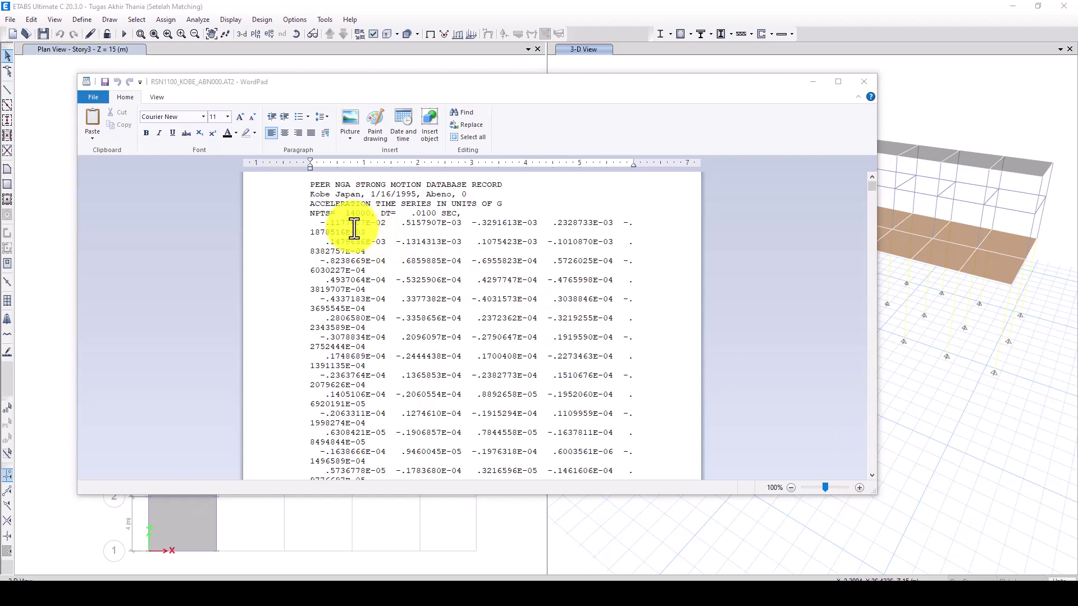
{"action": "left_click", "coordinate": [322, 224]}
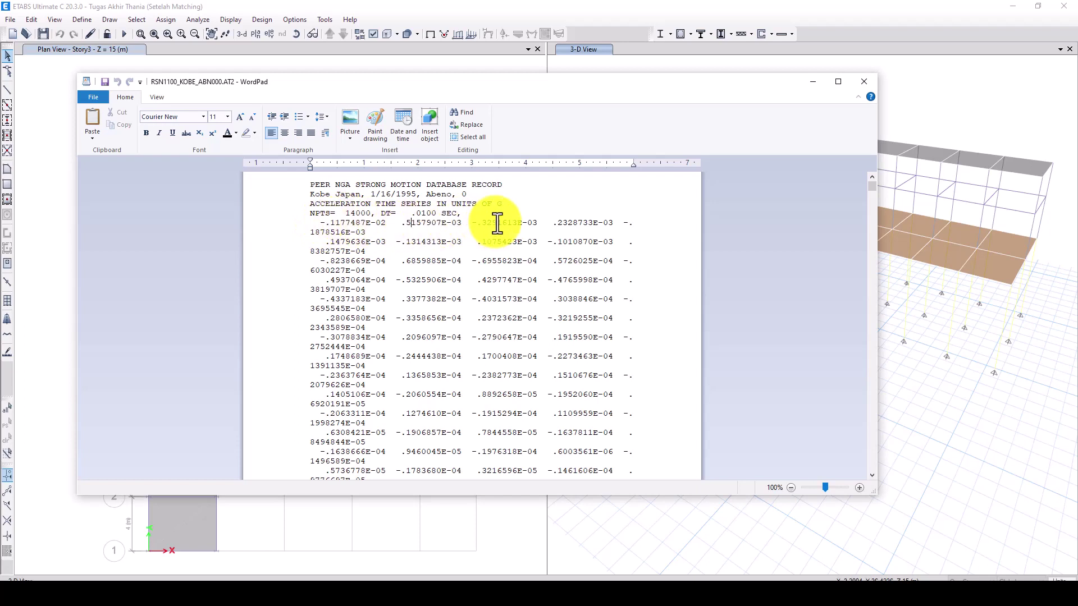
{"action": "left_click", "coordinate": [313, 224]}
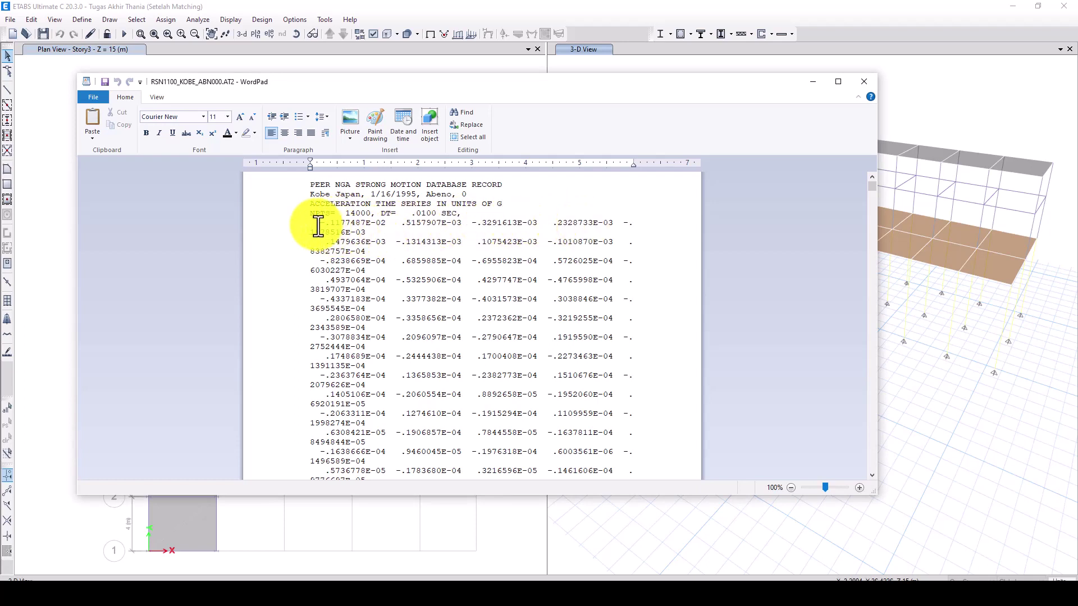
{"action": "left_click", "coordinate": [362, 230]}
- Close WordPad and set the function to skip 5 header lines at a 0.01 time interval
{"action": "left_click", "coordinate": [854, 86]}
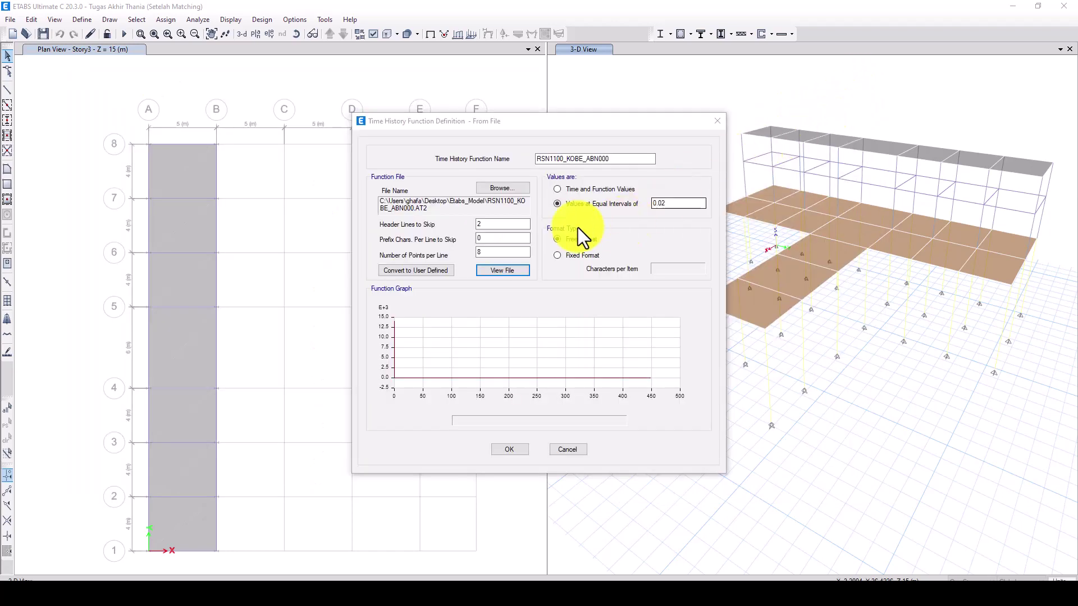
{"action": "left_click", "coordinate": [488, 223]}
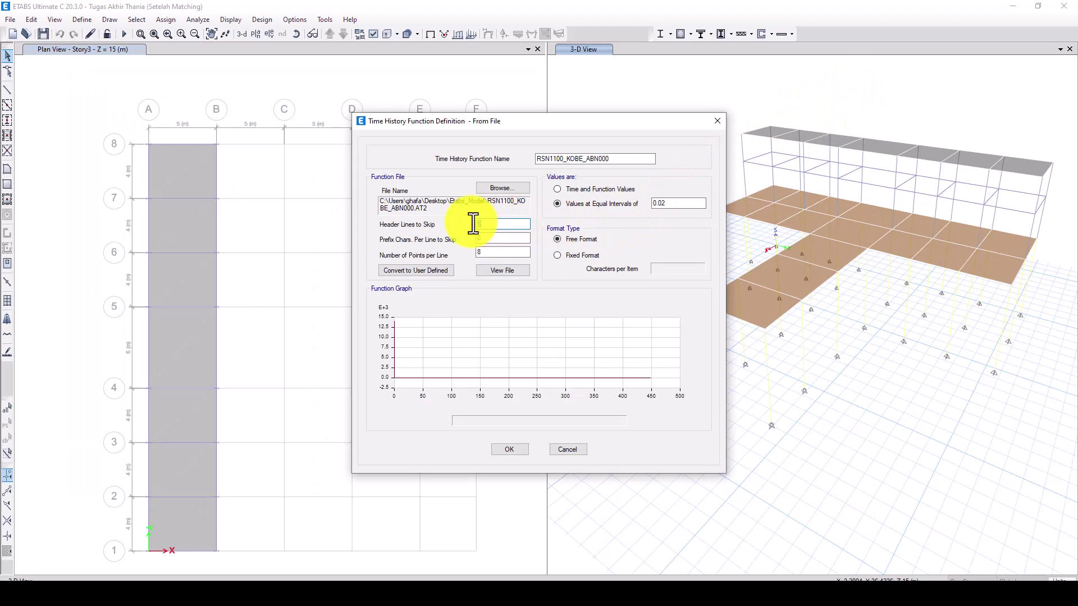
{"action": "type", "text": "5"}
{"action": "left_click", "coordinate": [495, 238]}
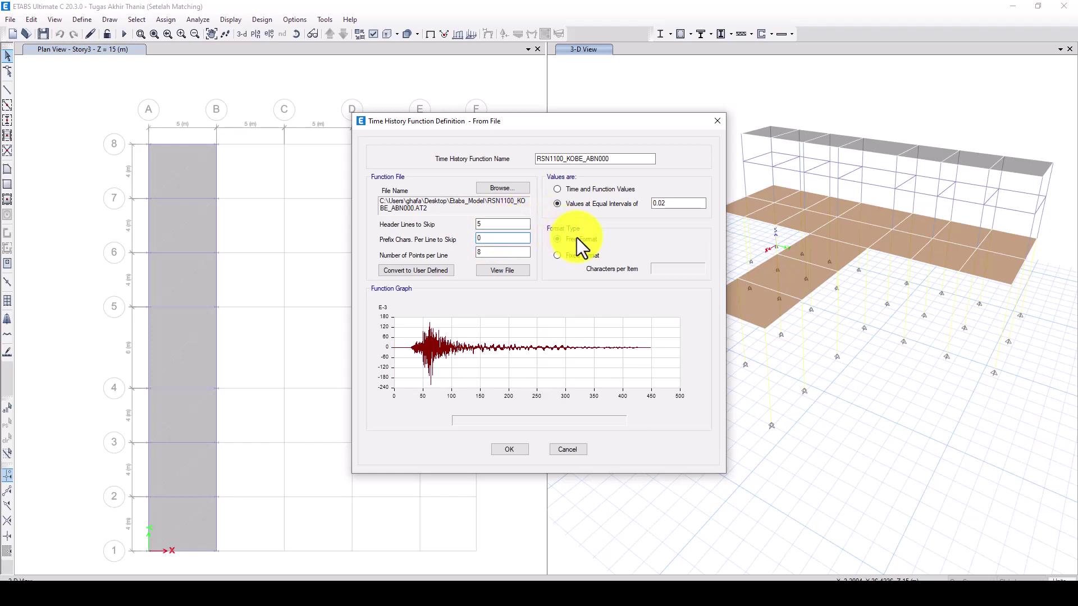
{"action": "left_click", "coordinate": [667, 203]}
{"action": "key", "text": "BackSpace"}
{"action": "type", "text": "1"}
{"action": "left_click", "coordinate": [493, 236]}
- Set 5 points per line and check the plotted Kobe record spans about 140 s
{"action": "left_click", "coordinate": [479, 254]}
{"action": "type", "text": "5"}
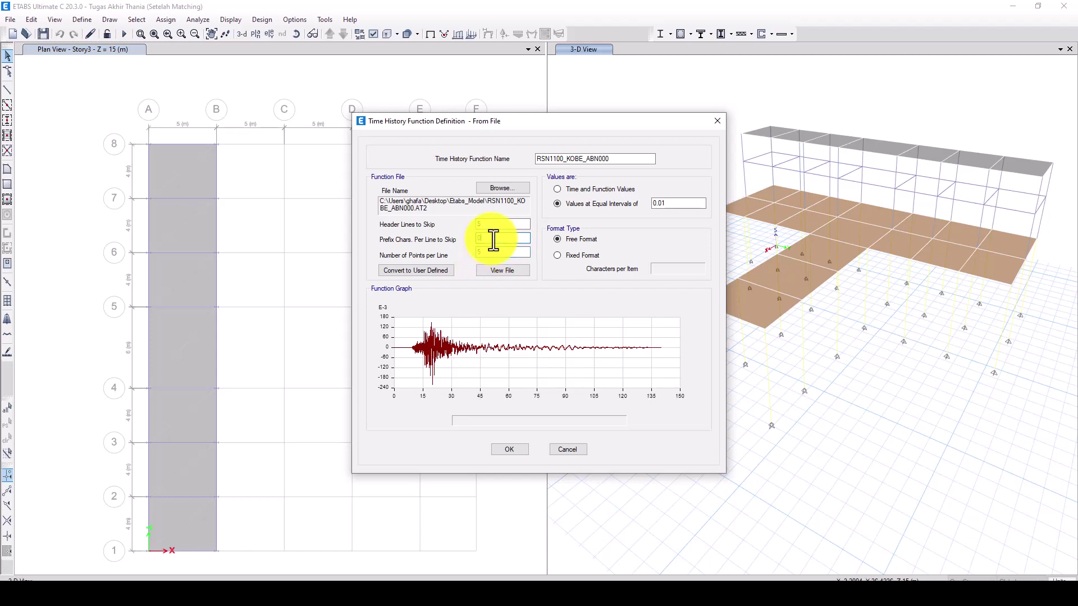
{"action": "left_click", "coordinate": [554, 354]}
{"action": "left_click_drag", "start_coordinate": [565, 359], "coordinate": [586, 358]}
{"action": "left_click_drag", "start_coordinate": [627, 161], "coordinate": [531, 162]}
{"action": "left_click", "coordinate": [619, 162]}
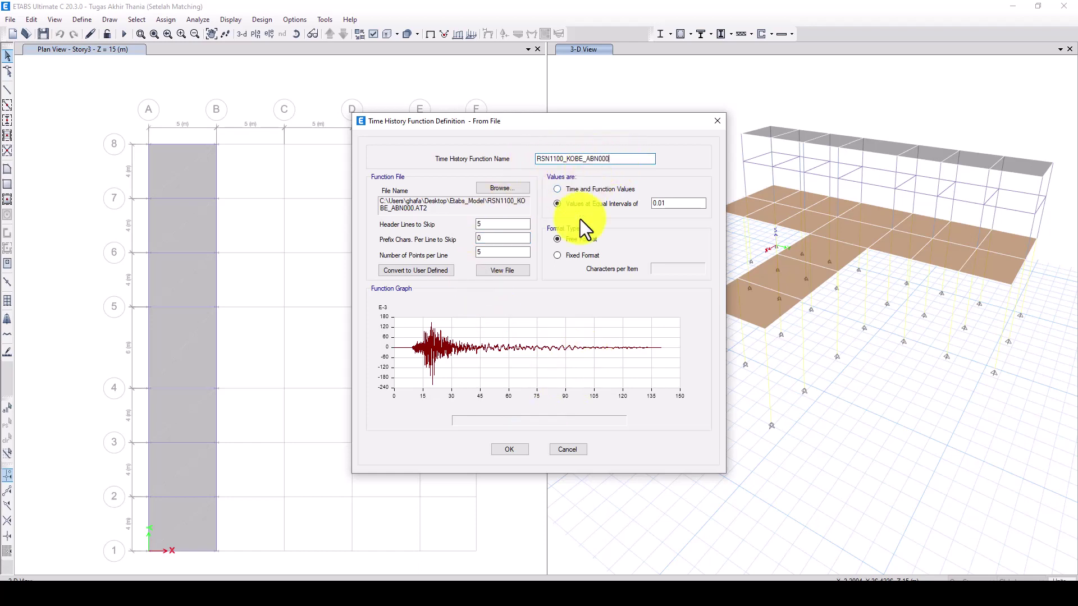
- Save the RSN1100_KOBE_ABN000 function and bring up the Load Cases list
{"action": "left_click", "coordinate": [514, 447]}
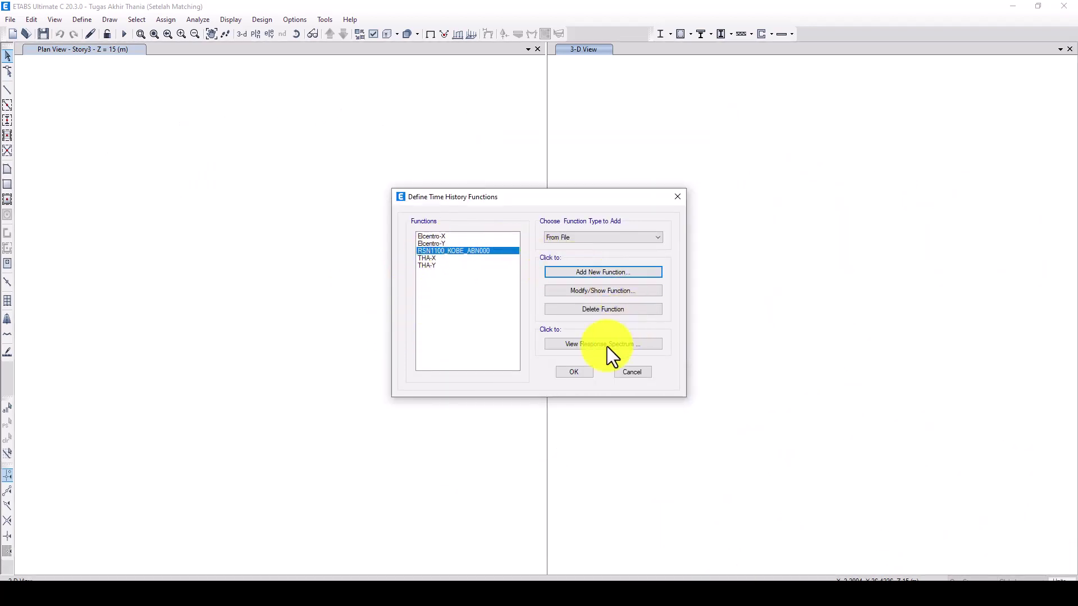
{"action": "left_click", "coordinate": [576, 374]}
{"action": "left_click", "coordinate": [87, 20]}
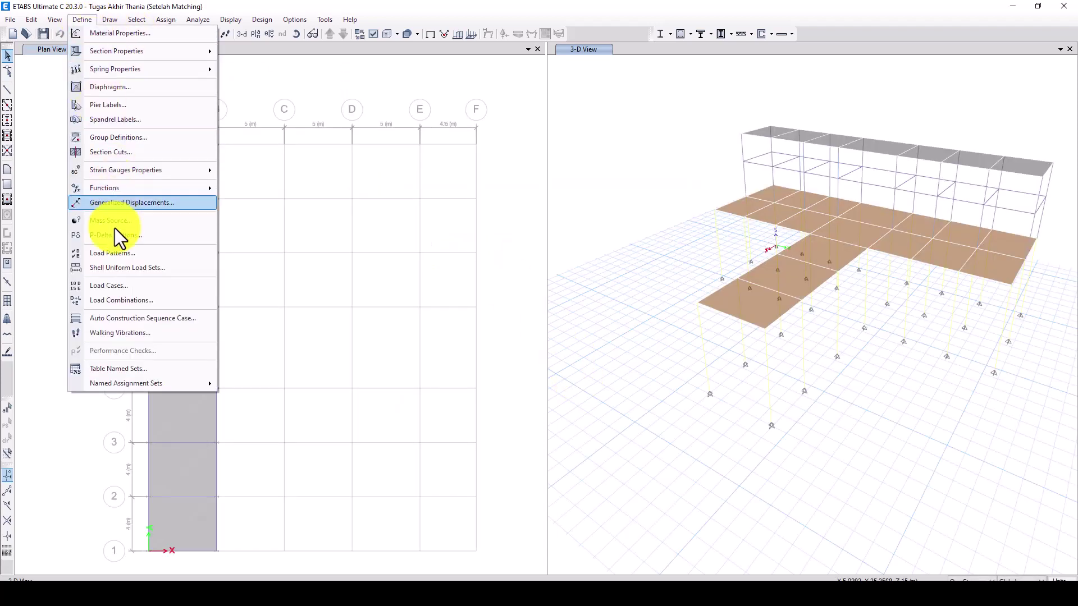
{"action": "left_click", "coordinate": [143, 286]}
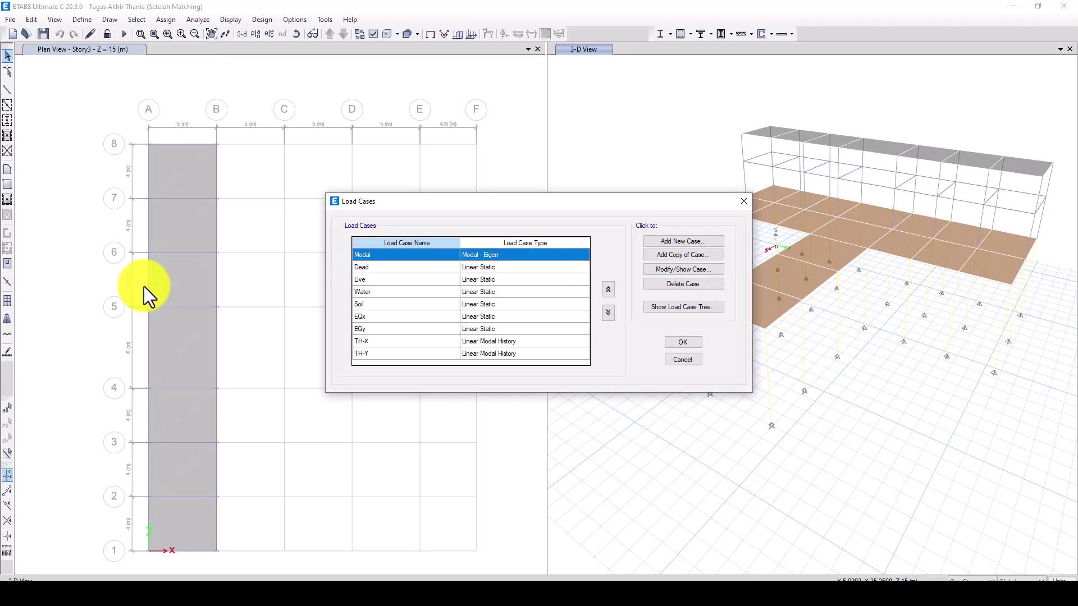
- Add a Time History load case named RSN00 with one Dead load row
{"action": "left_click", "coordinate": [685, 244]}
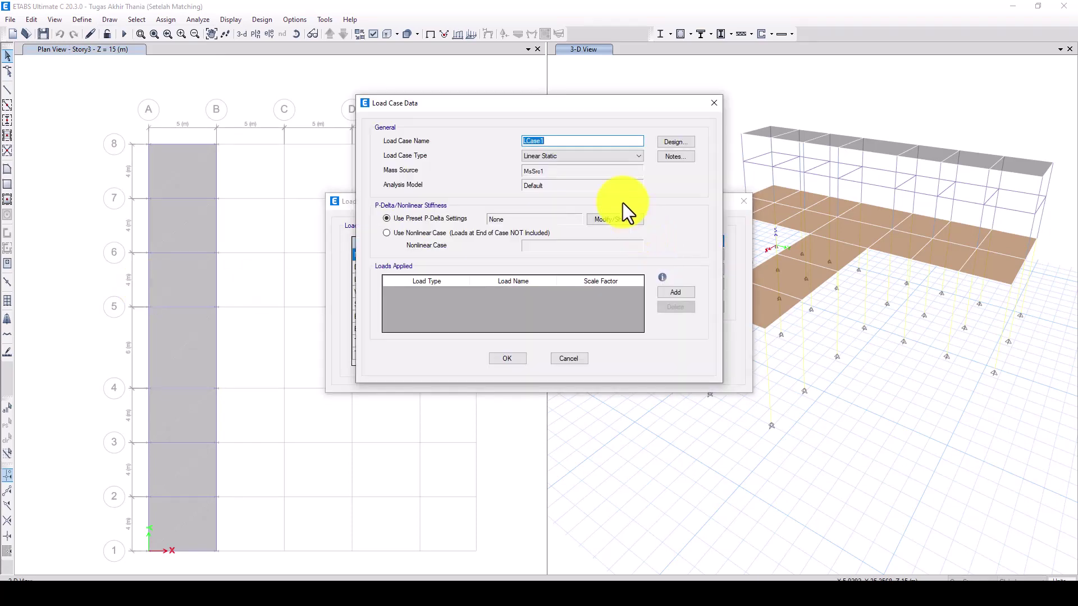
{"action": "left_click", "coordinate": [562, 155]}
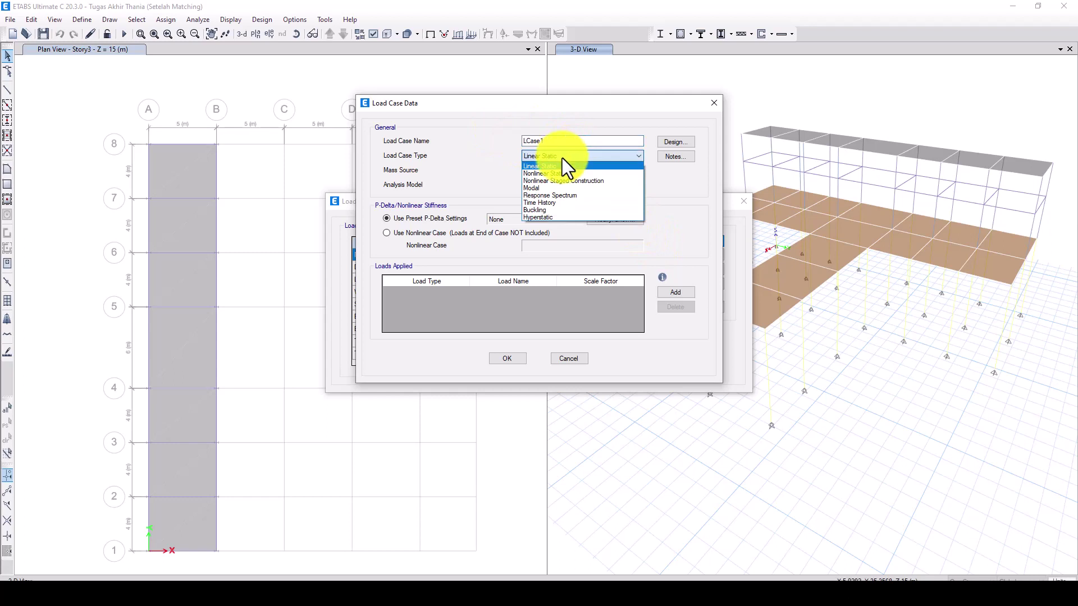
{"action": "left_click", "coordinate": [567, 202]}
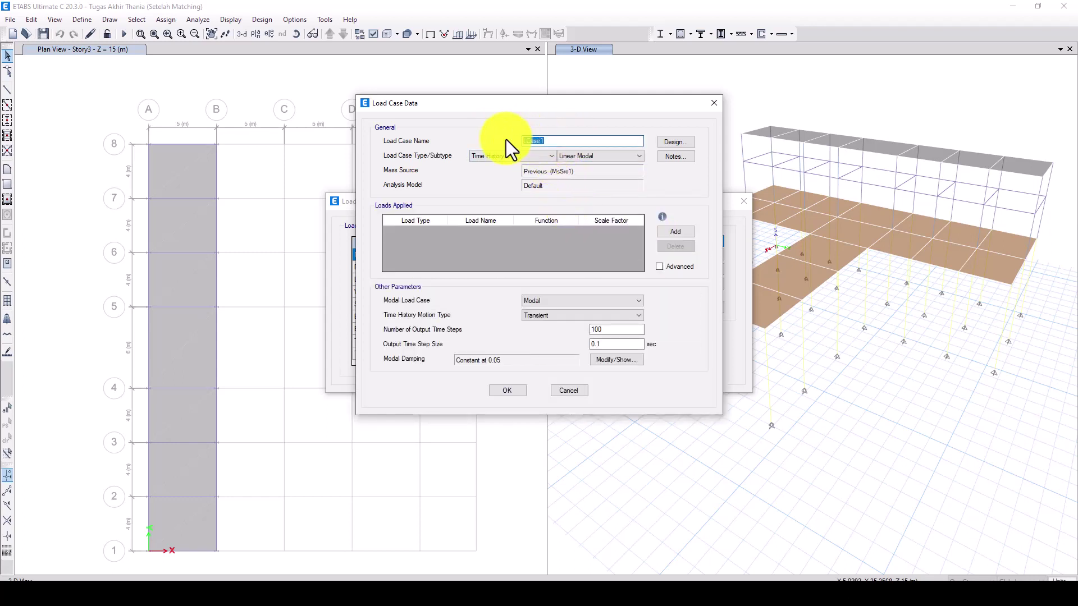
{"action": "type", "text": "RSN0"}
{"action": "type", "text": "00"}
{"action": "left_click", "coordinate": [668, 231]}
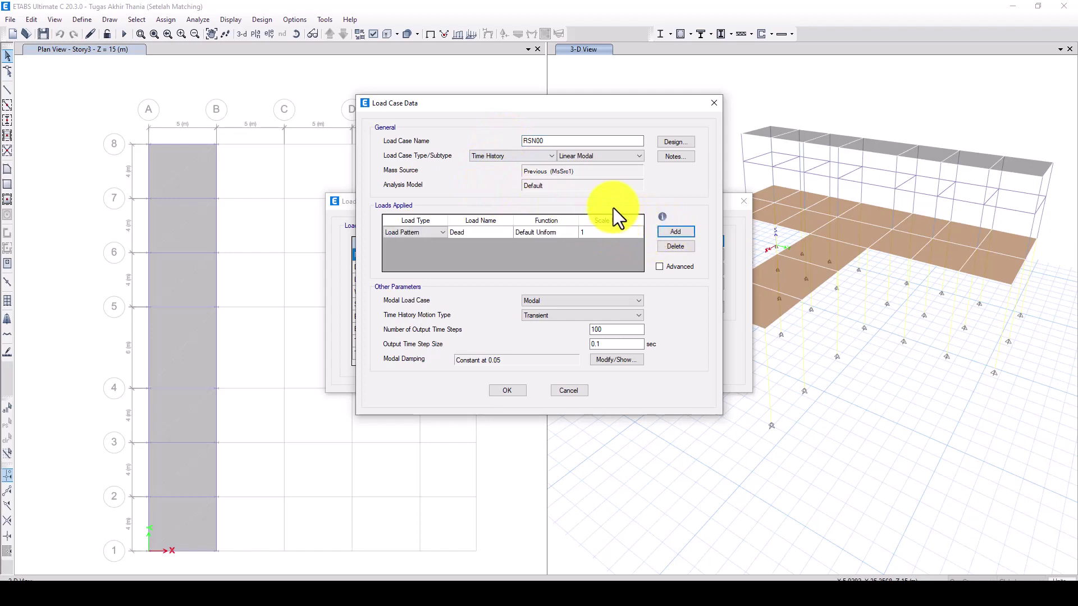
- Make RSN00's load a U1 acceleration driven by the RSN1100_KOBE_ABN000 function
{"action": "left_click", "coordinate": [435, 233]}
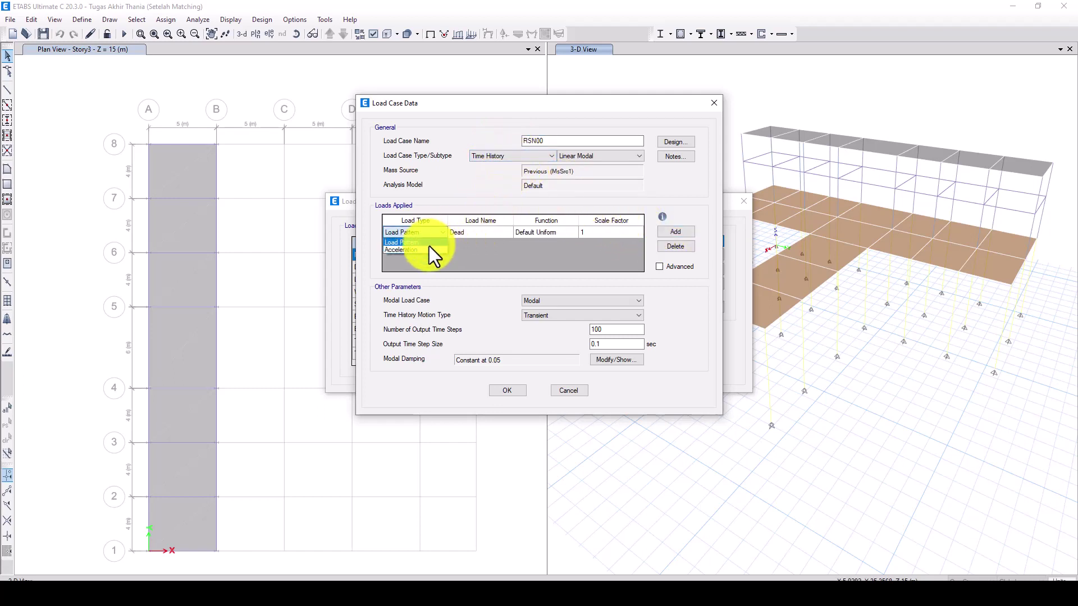
{"action": "left_click", "coordinate": [429, 247]}
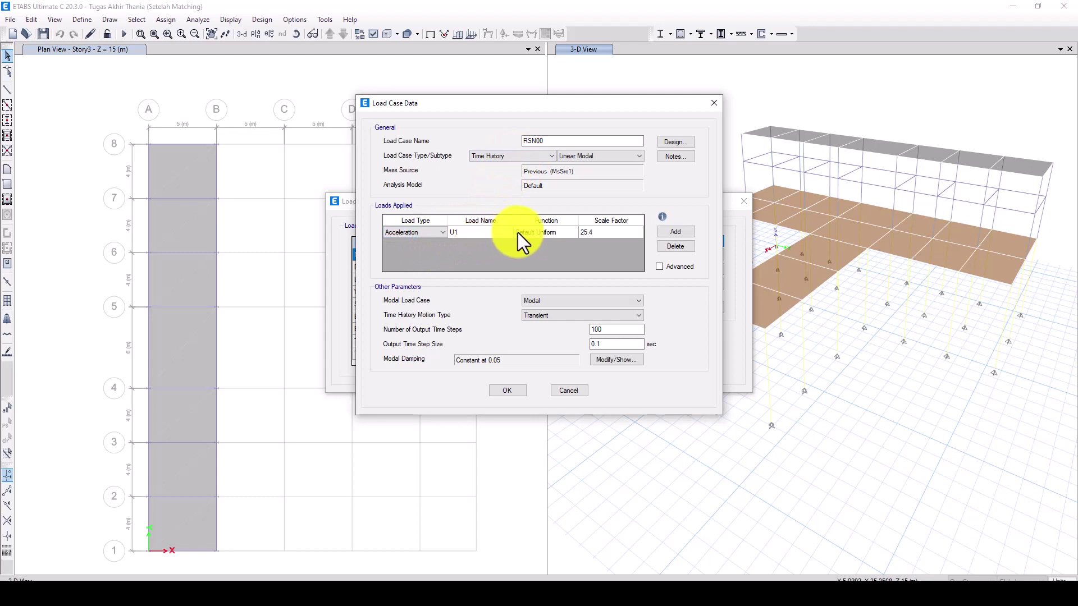
{"action": "left_click", "coordinate": [539, 233]}
{"action": "left_click", "coordinate": [554, 233]}
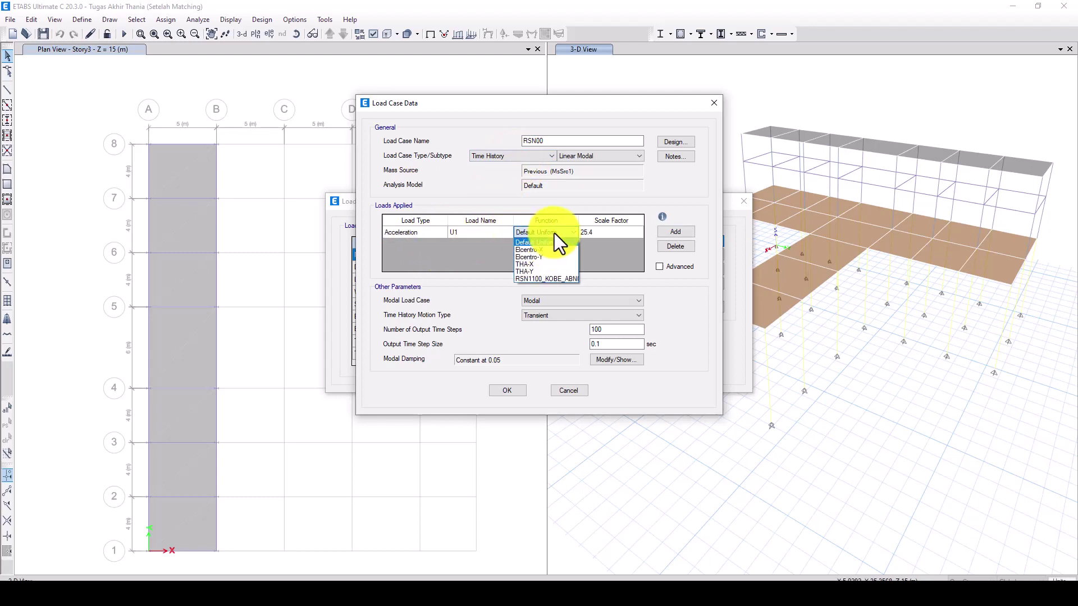
{"action": "left_click", "coordinate": [548, 279]}
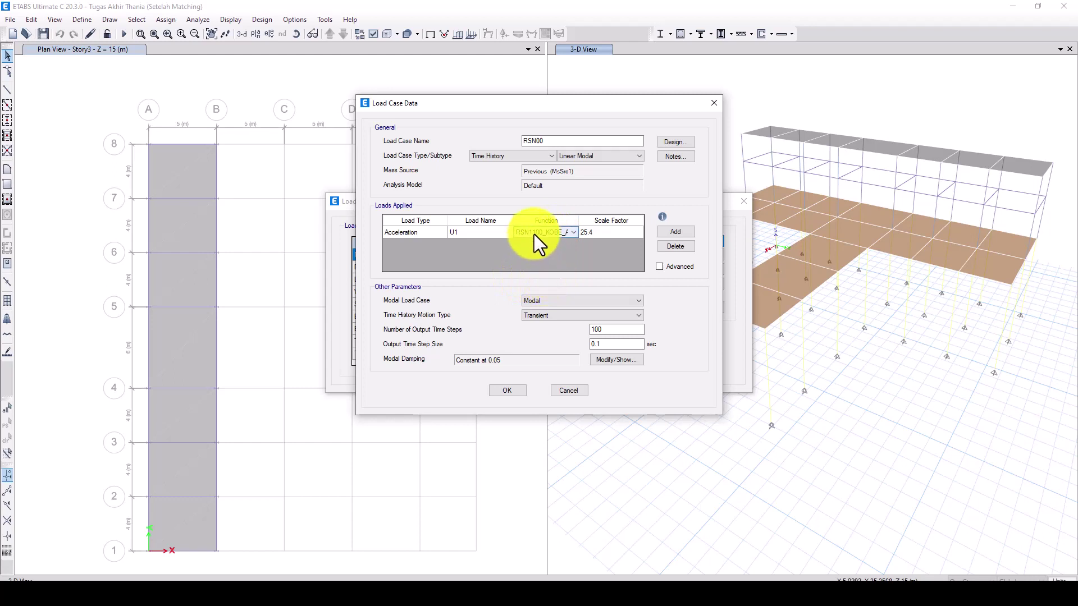
{"action": "left_click", "coordinate": [601, 234]}
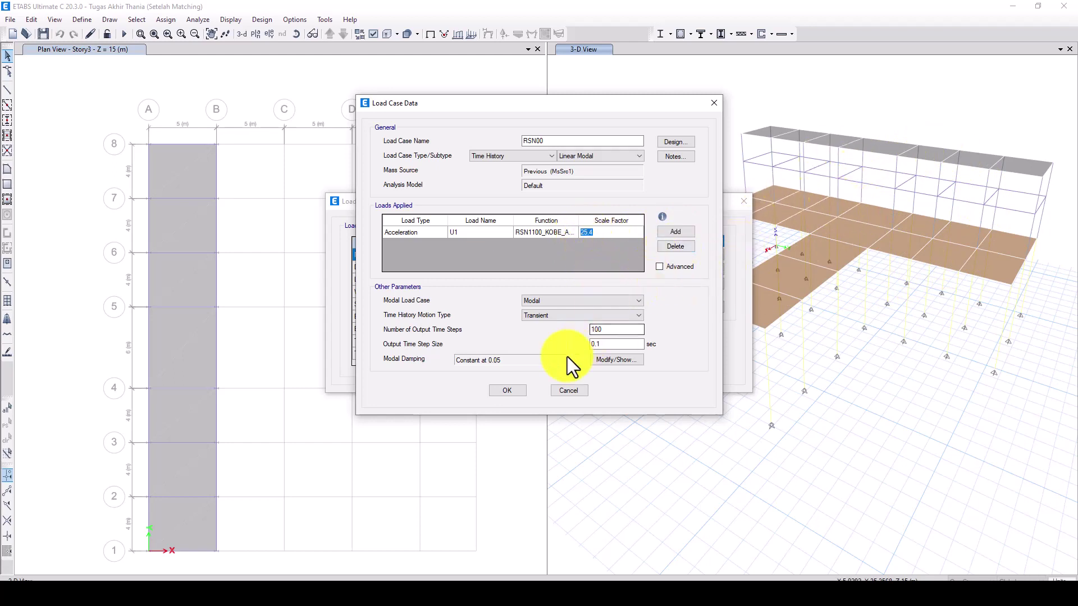
- Give RSN00 14000 output steps of 0.01 s and scale factor 9.81, then confirm
{"action": "double_click", "coordinate": [620, 330]}
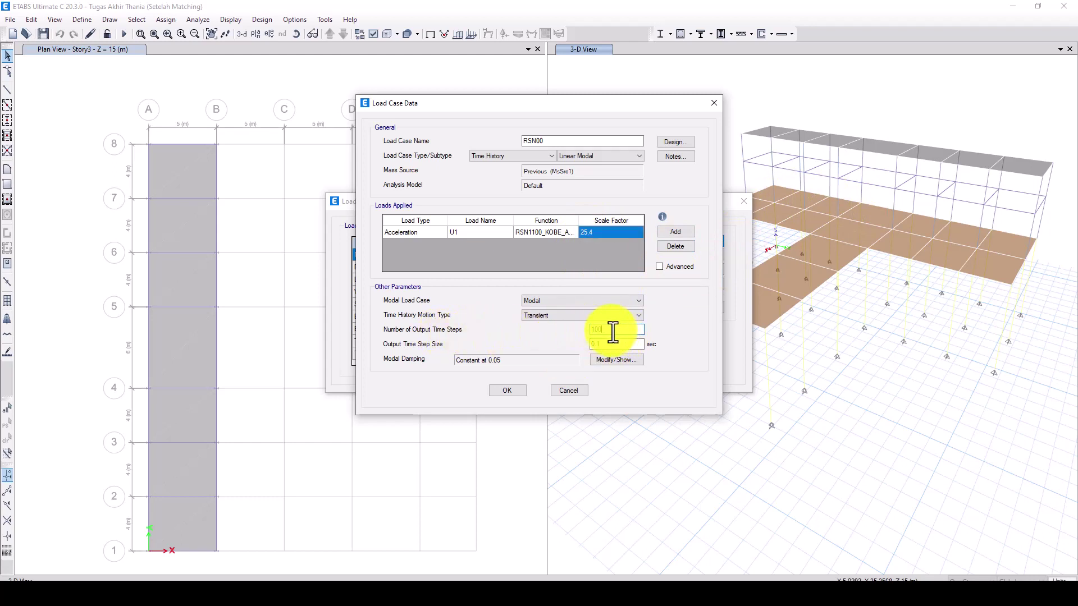
{"action": "left_click", "coordinate": [616, 331]}
{"action": "double_click", "coordinate": [594, 331]}
{"action": "type", "text": "4000"}
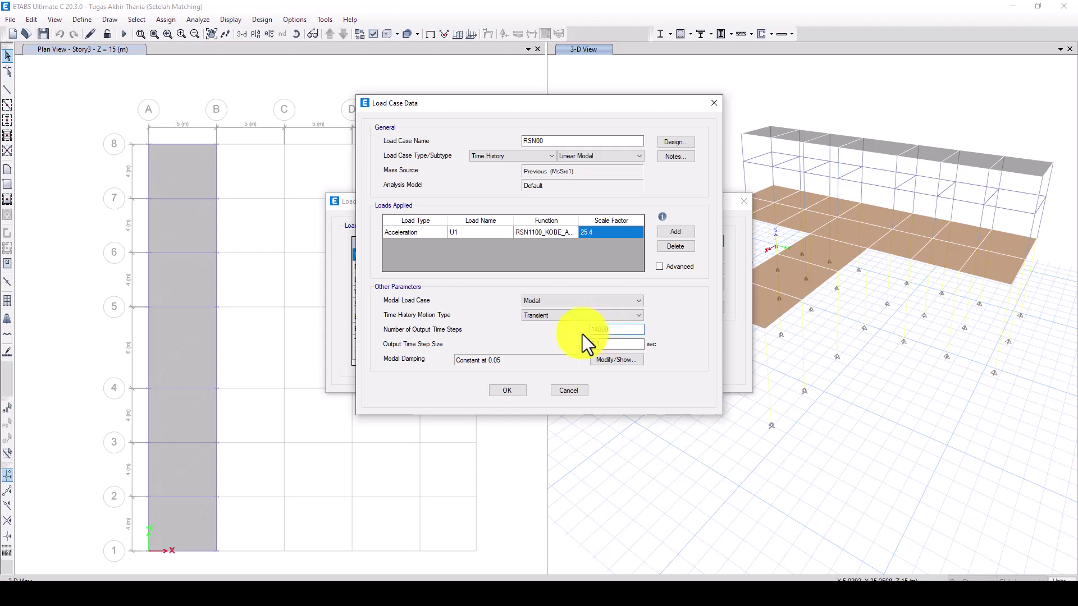
{"action": "left_click", "coordinate": [597, 344]}
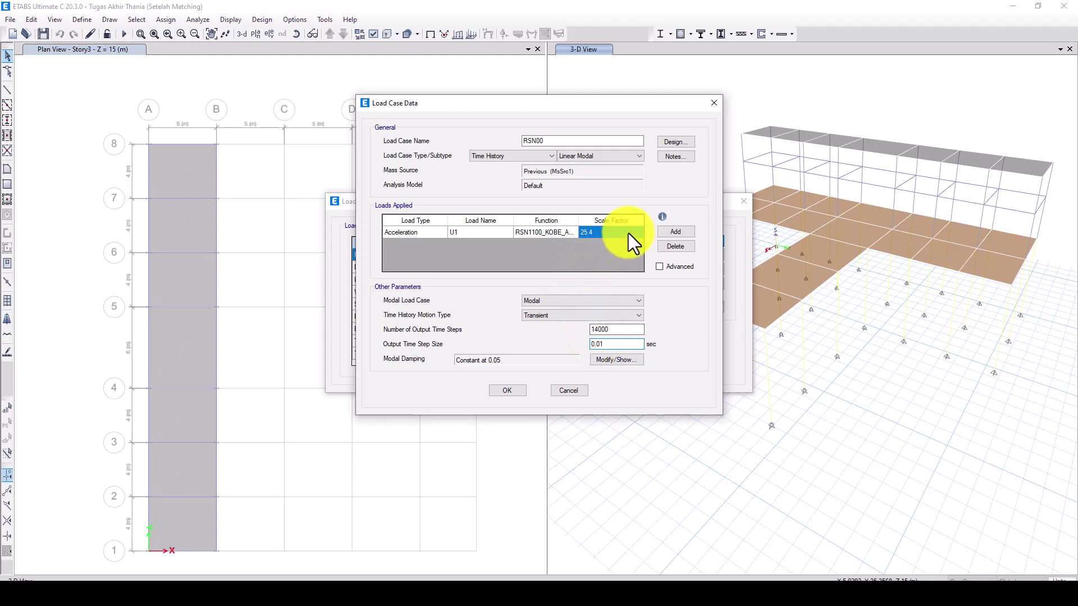
{"action": "type", "text": "9.81"}
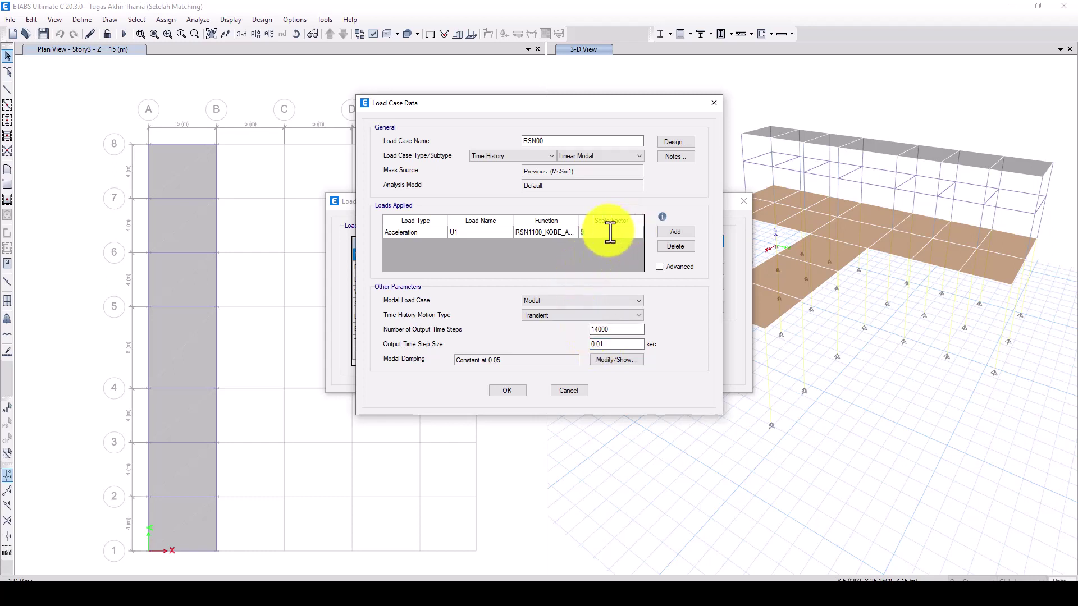
{"action": "left_click", "coordinate": [506, 390]}
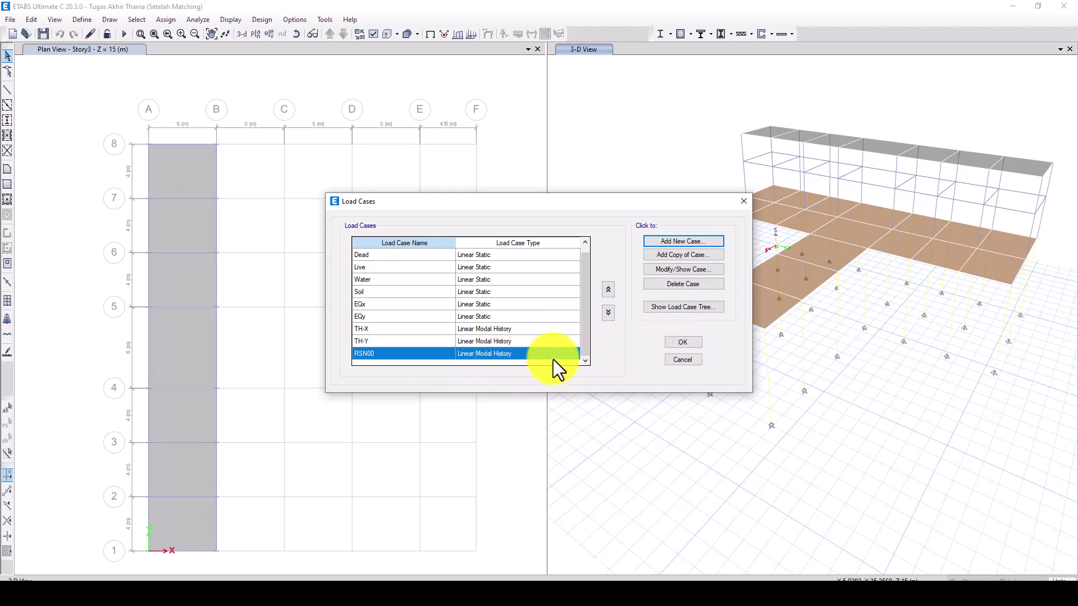
- Close the Load Cases list with RSN00 kept as a Linear Modal History case
{"action": "left_click", "coordinate": [681, 342]}
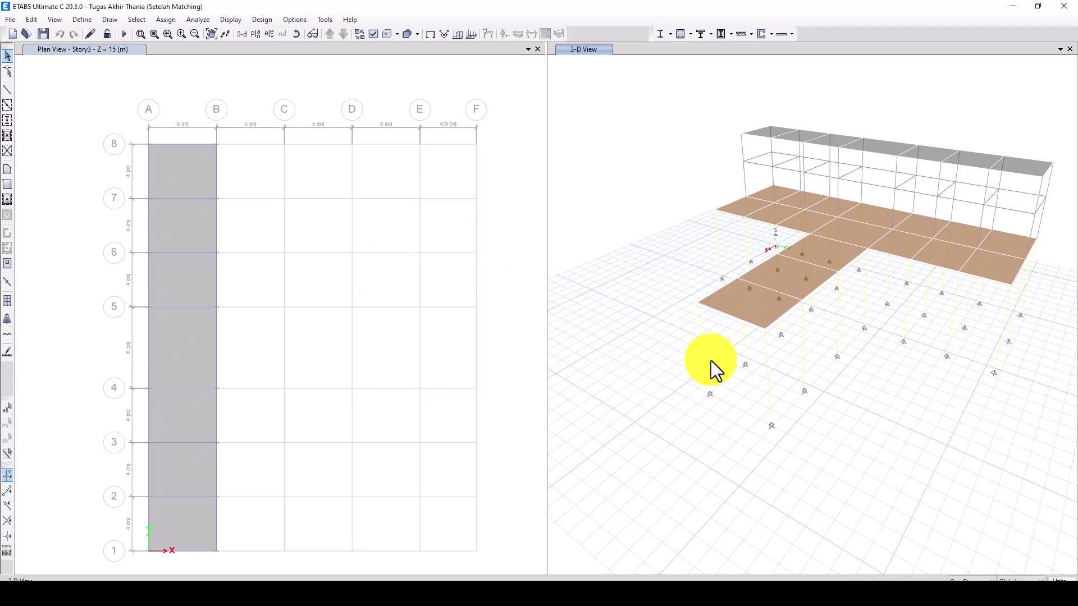